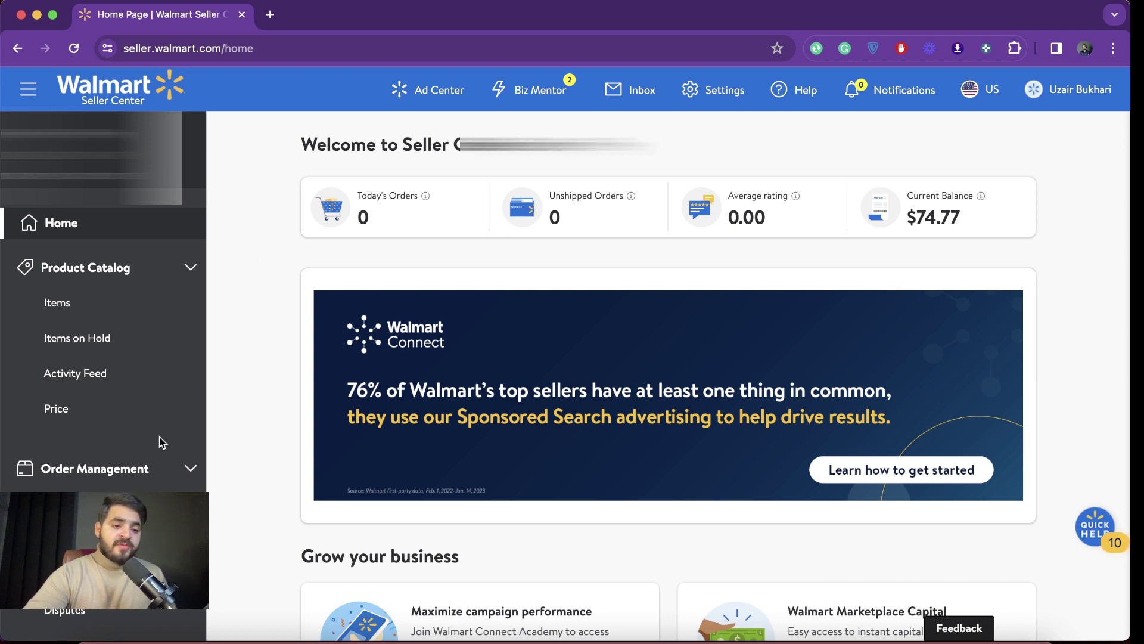
Open the WFS inventory page and start an inbound order for sending inventory.
{"action": "scroll", "coordinate": [159, 442], "scroll_direction": "down", "scroll_amount": 2}
{"action": "scroll", "coordinate": [160, 392], "scroll_direction": "down", "scroll_amount": 10}
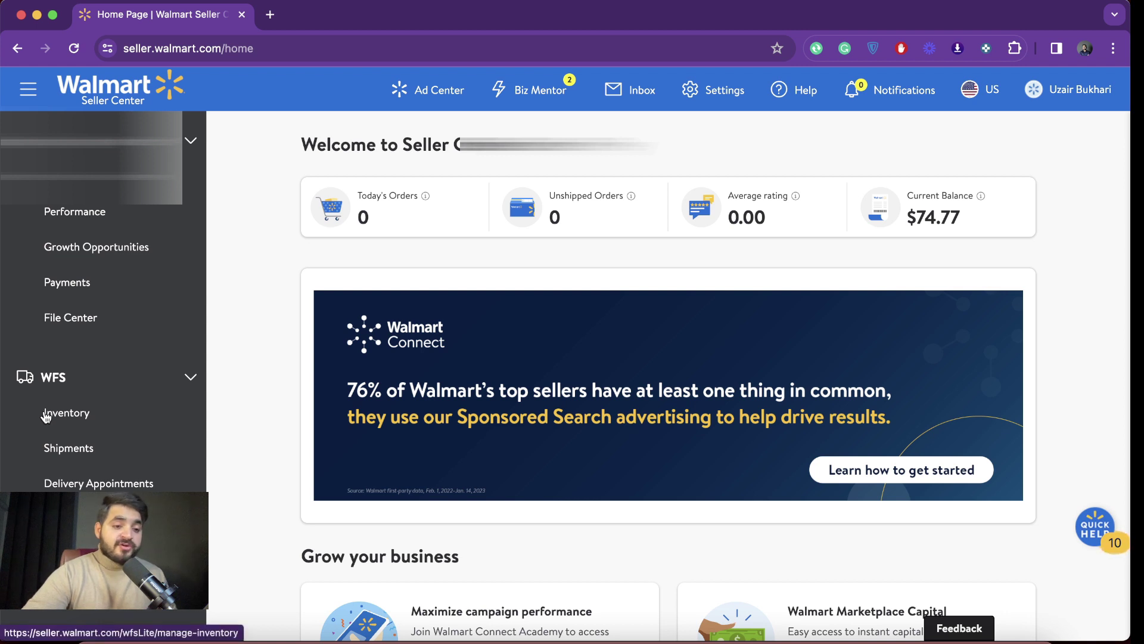
{"action": "left_click", "coordinate": [89, 416]}
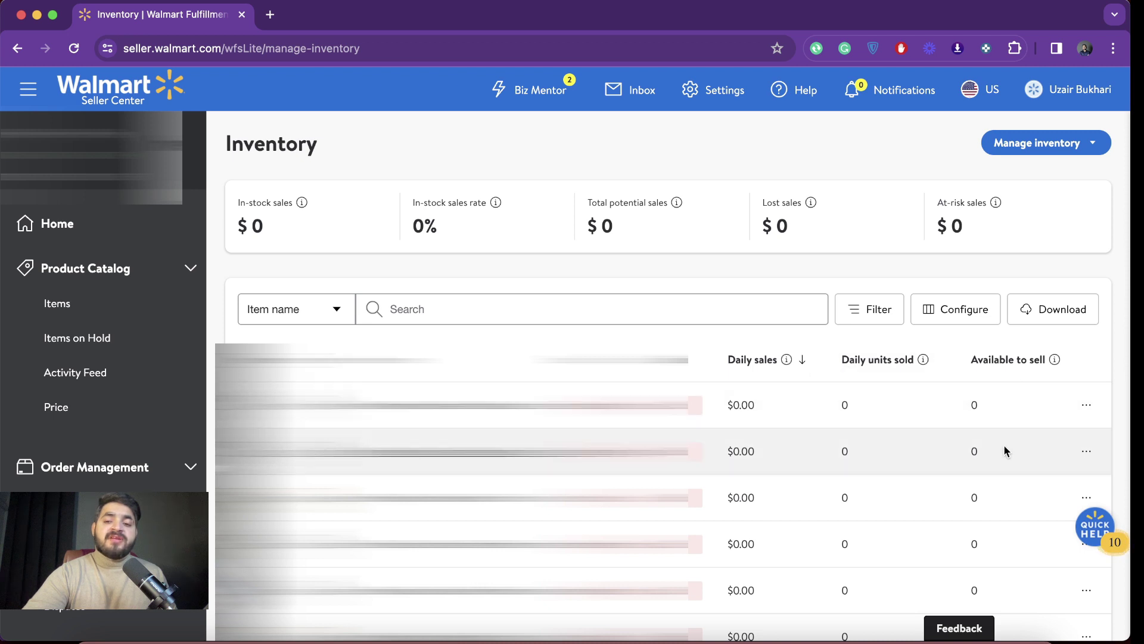
{"action": "left_click", "coordinate": [804, 359]}
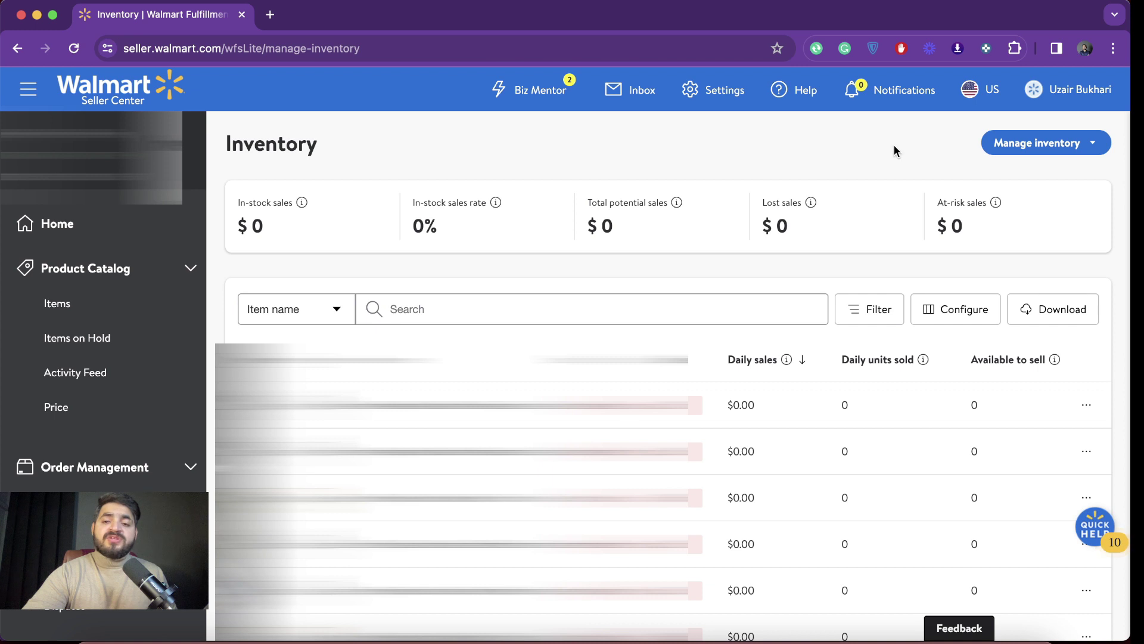
{"action": "left_click", "coordinate": [1026, 151]}
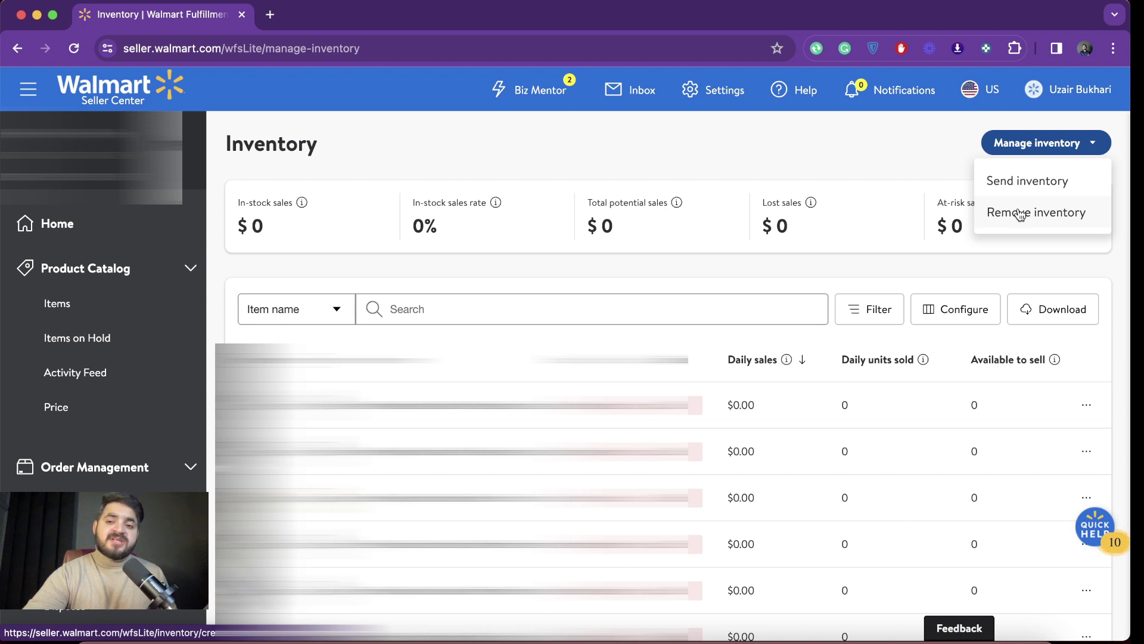
{"action": "left_click", "coordinate": [1002, 182]}
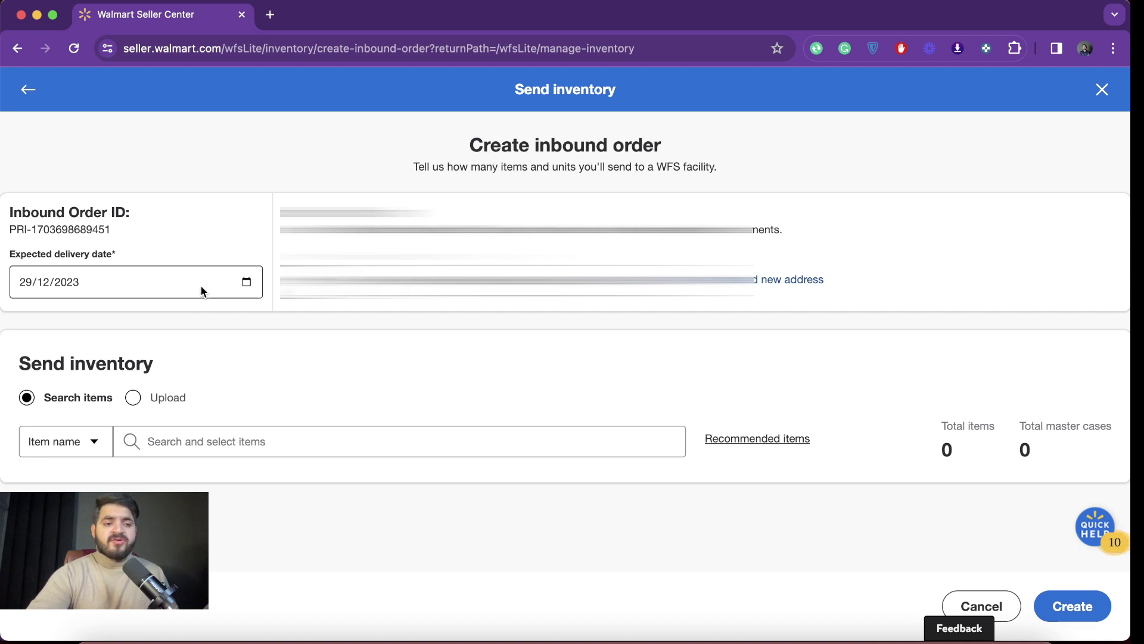
Check which expected delivery dates the inbound order's calendar offers, keeping the preset date.
{"action": "left_click", "coordinate": [236, 287]}
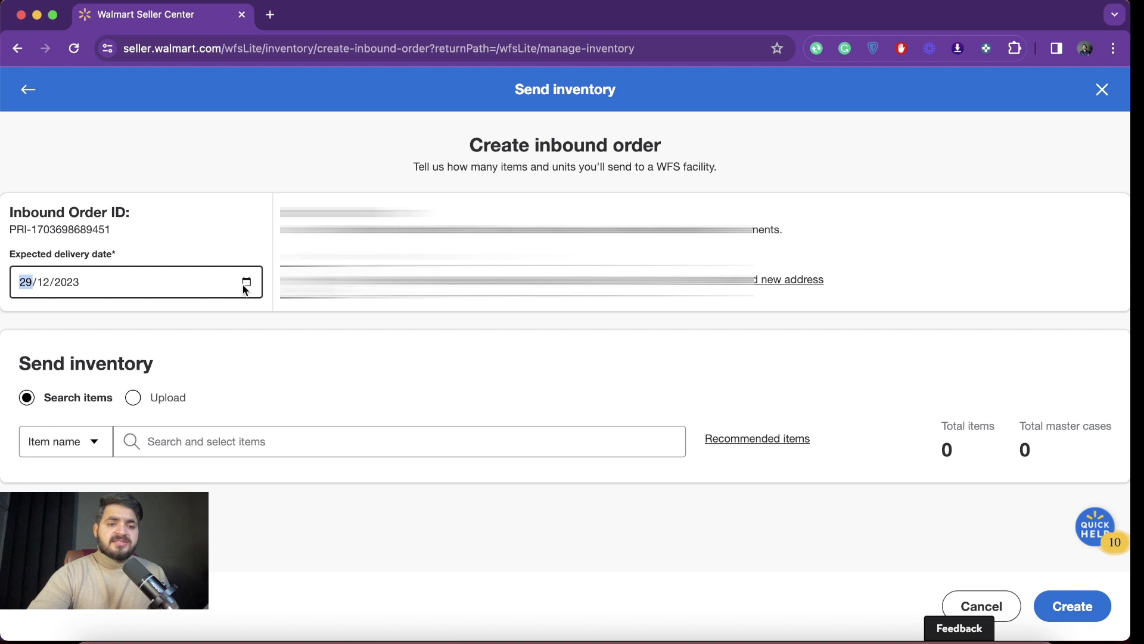
{"action": "left_click", "coordinate": [246, 284]}
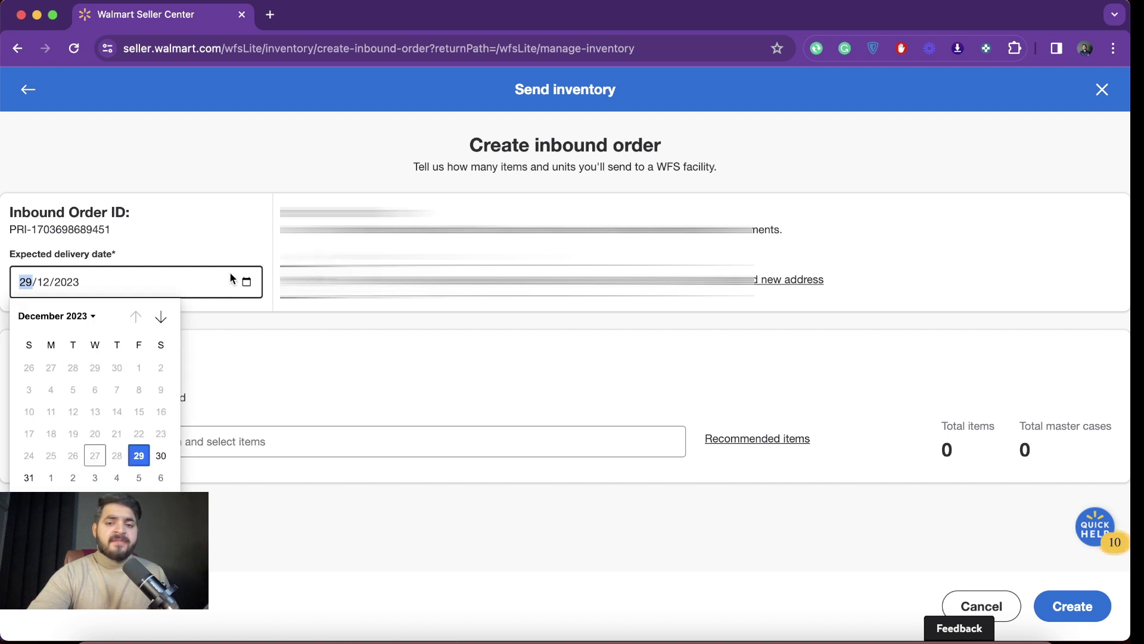
{"action": "left_click", "coordinate": [224, 277]}
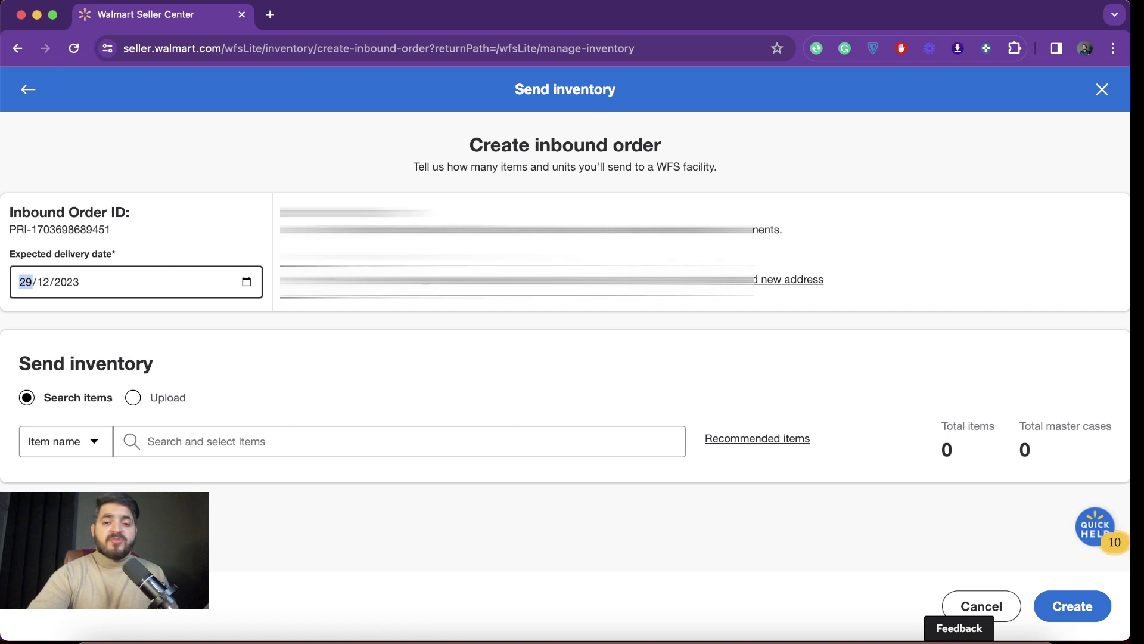
Look through the fields of the form for adding a new address, and close it without adding one.
{"action": "left_click", "coordinate": [774, 282]}
{"action": "scroll", "coordinate": [588, 448], "scroll_direction": "down", "scroll_amount": 4}
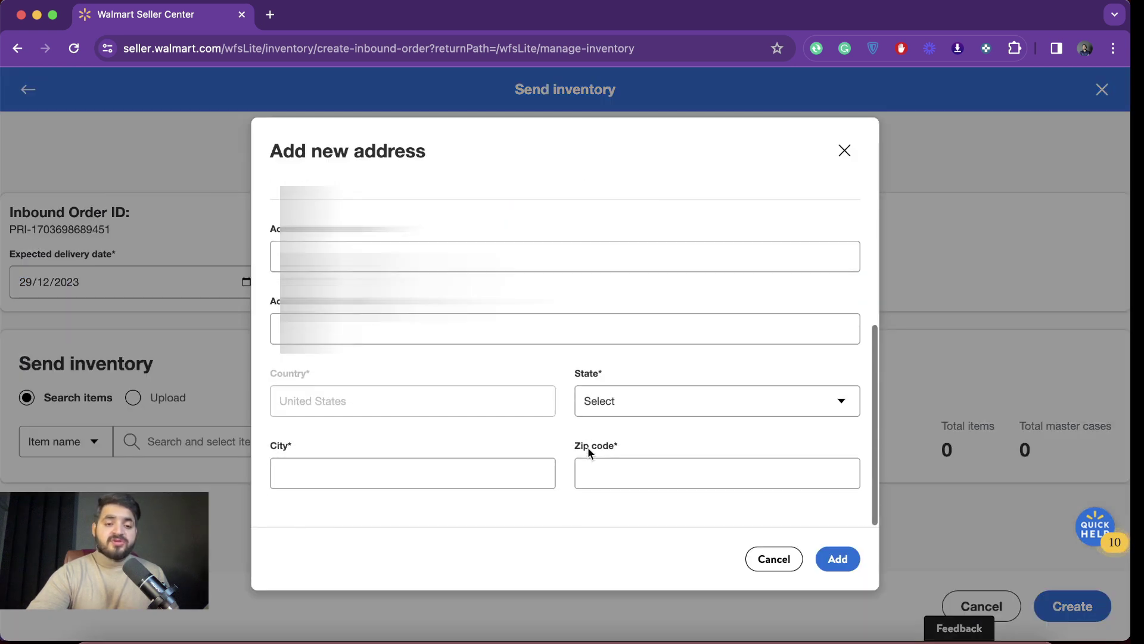
{"action": "left_click", "coordinate": [844, 150]}
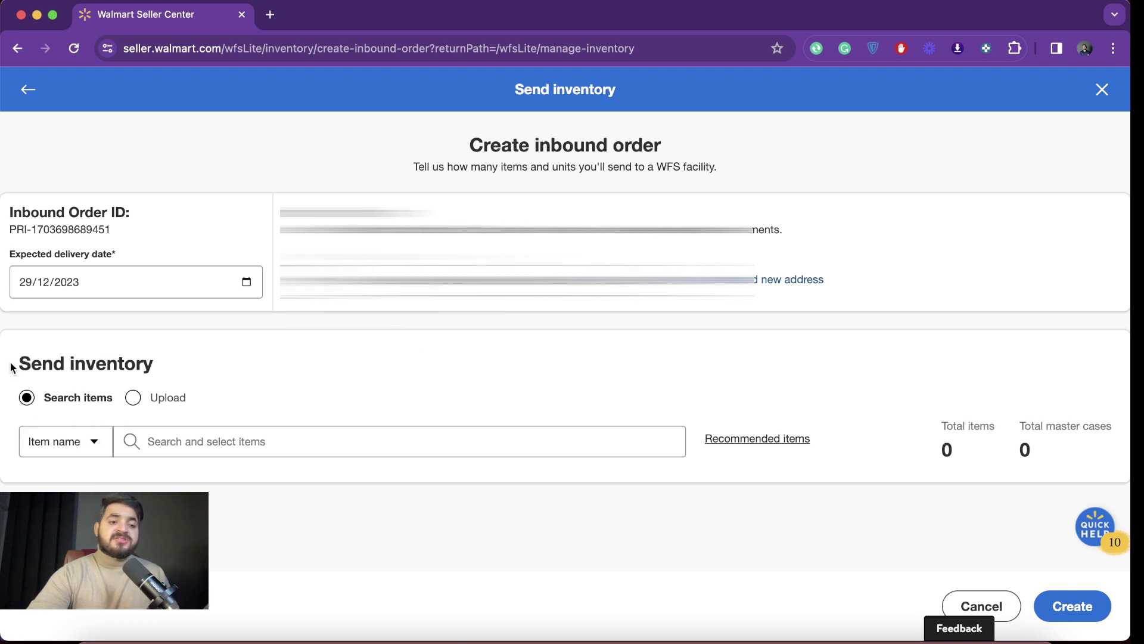
Find items by item name and add the first listed item to the inbound order.
{"action": "left_click", "coordinate": [83, 447]}
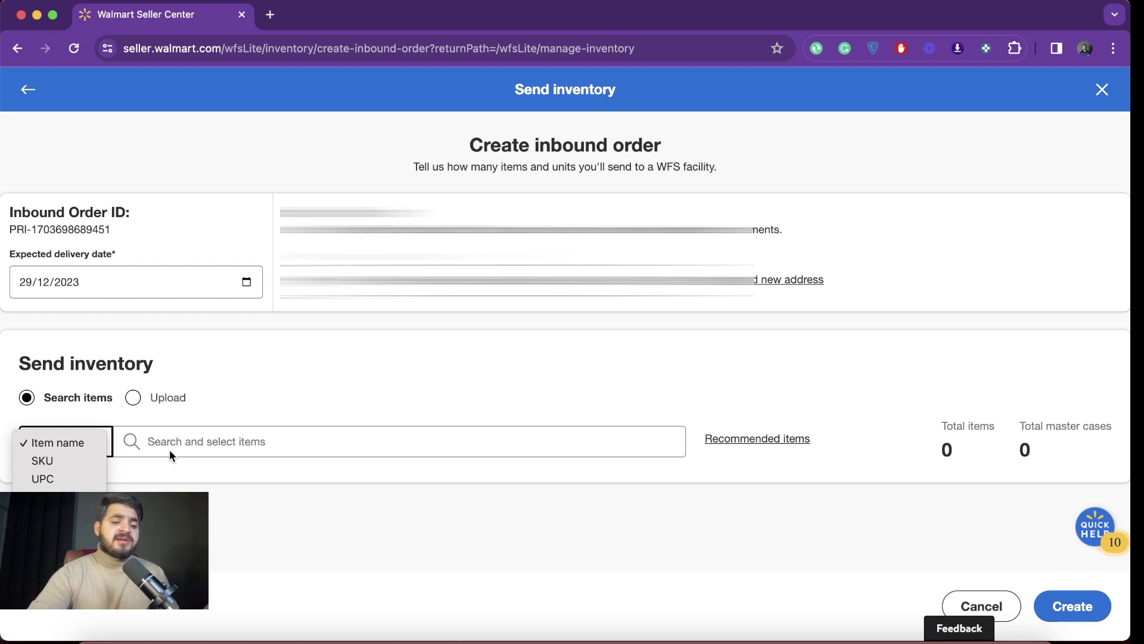
{"action": "left_click", "coordinate": [156, 442]}
{"action": "left_click", "coordinate": [156, 442]}
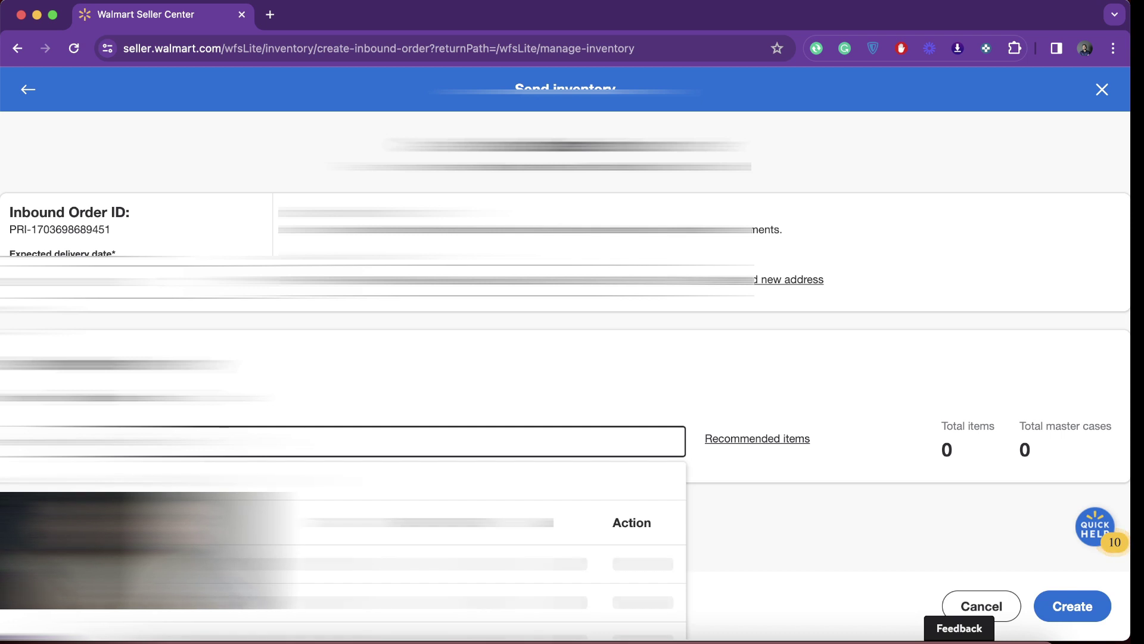
{"action": "scroll", "coordinate": [565, 375], "scroll_direction": "down", "scroll_amount": 2}
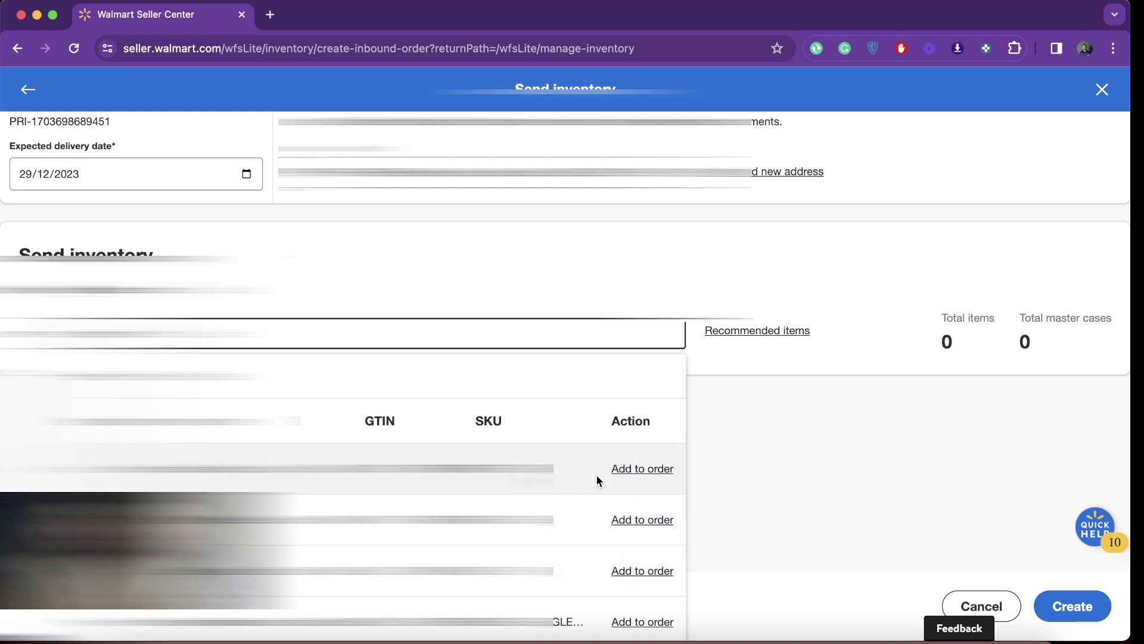
{"action": "left_click", "coordinate": [637, 471]}
{"action": "left_click", "coordinate": [813, 551]}
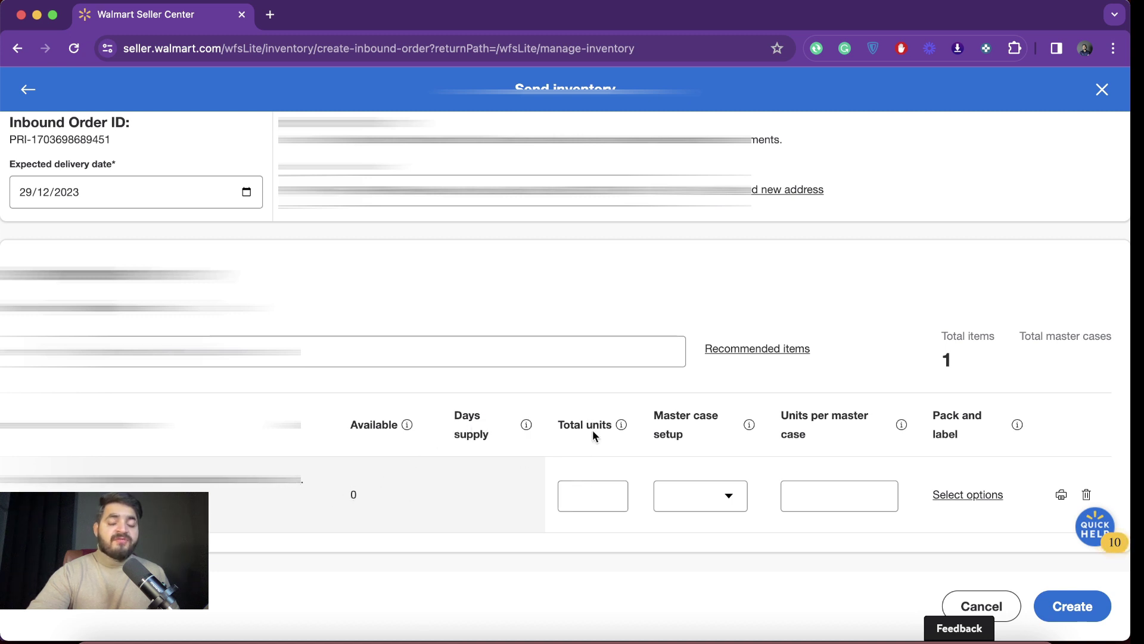
Set the item's total units to 100, its master case setup to Case-packed and its units per master case to 25.
{"action": "left_click", "coordinate": [581, 499]}
{"action": "type", "text": "100"}
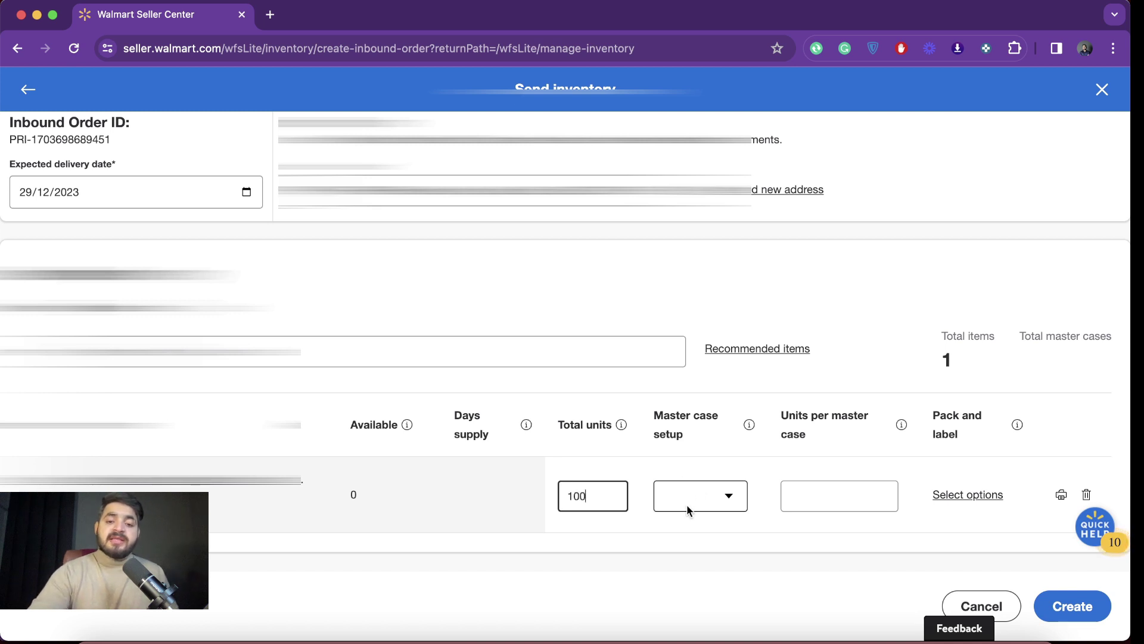
{"action": "left_click", "coordinate": [708, 480]}
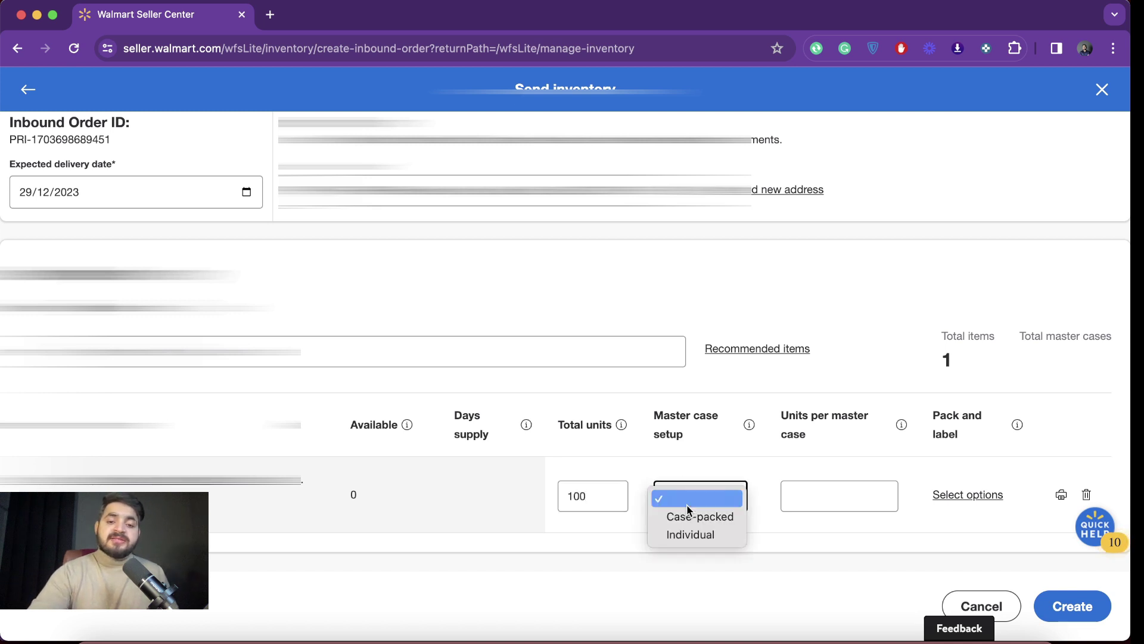
{"action": "left_click", "coordinate": [708, 475]}
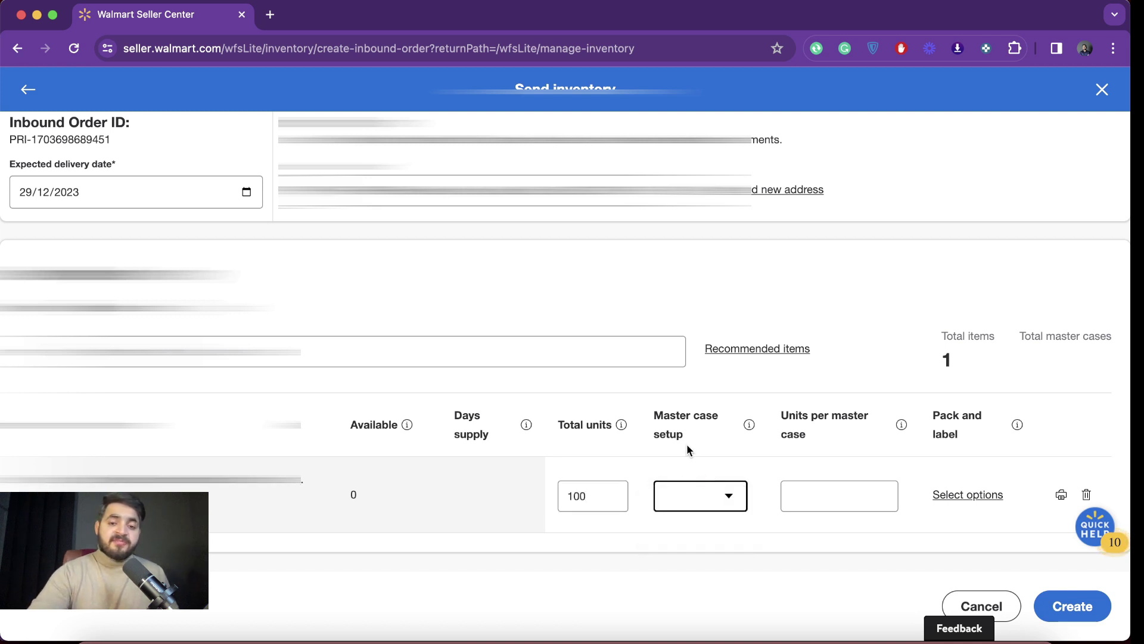
{"action": "left_click", "coordinate": [721, 504]}
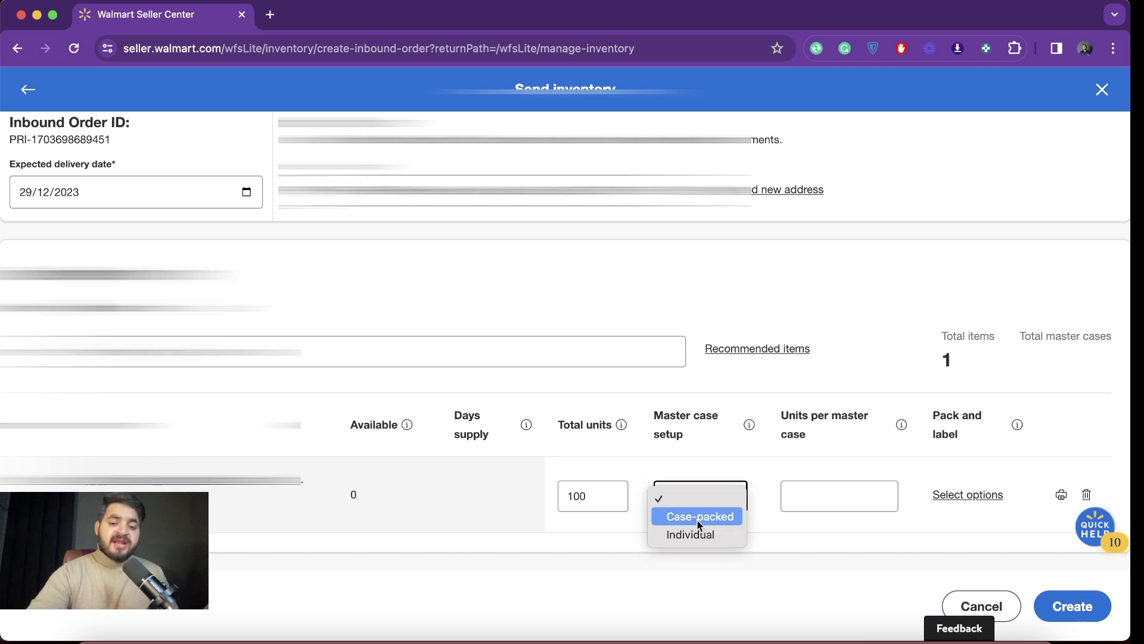
{"action": "left_click", "coordinate": [686, 534]}
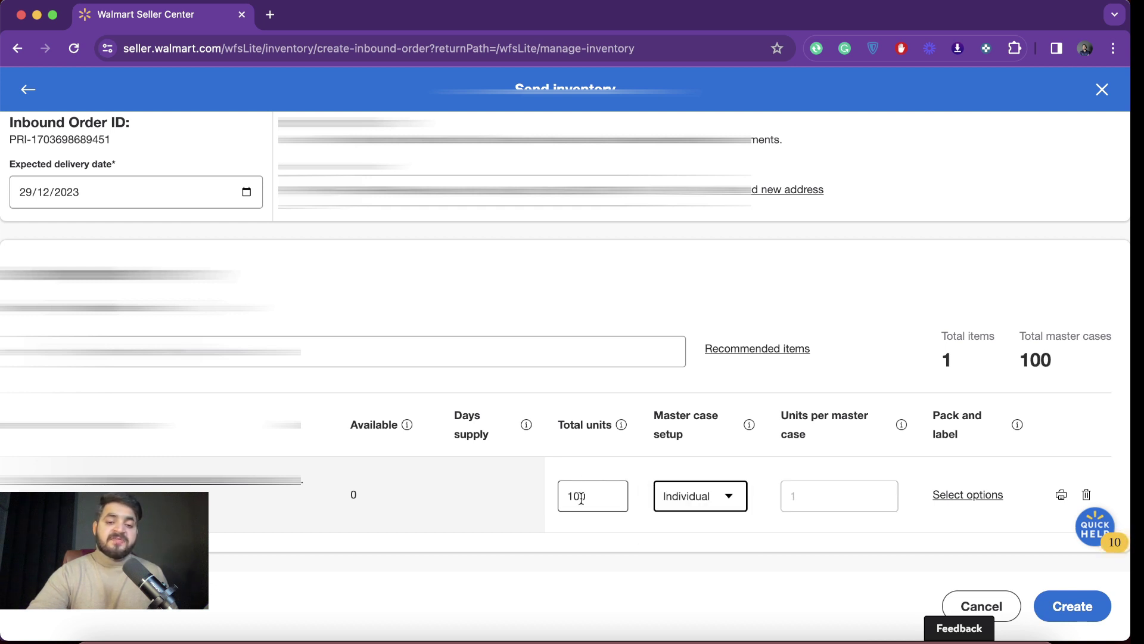
{"action": "left_click", "coordinate": [704, 505]}
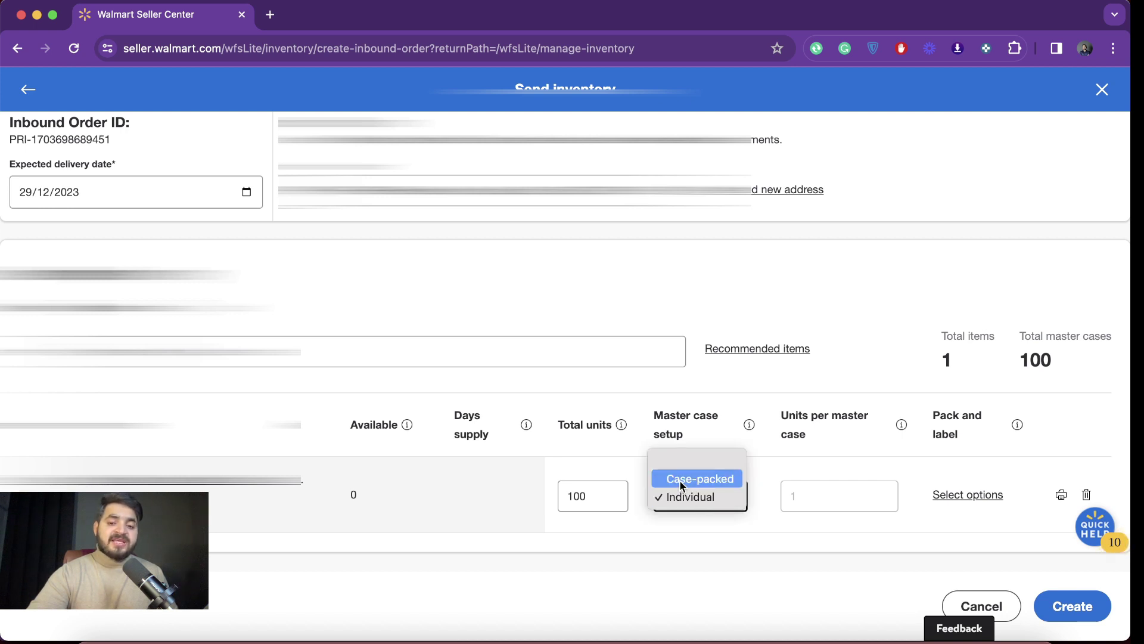
{"action": "left_click", "coordinate": [680, 481]}
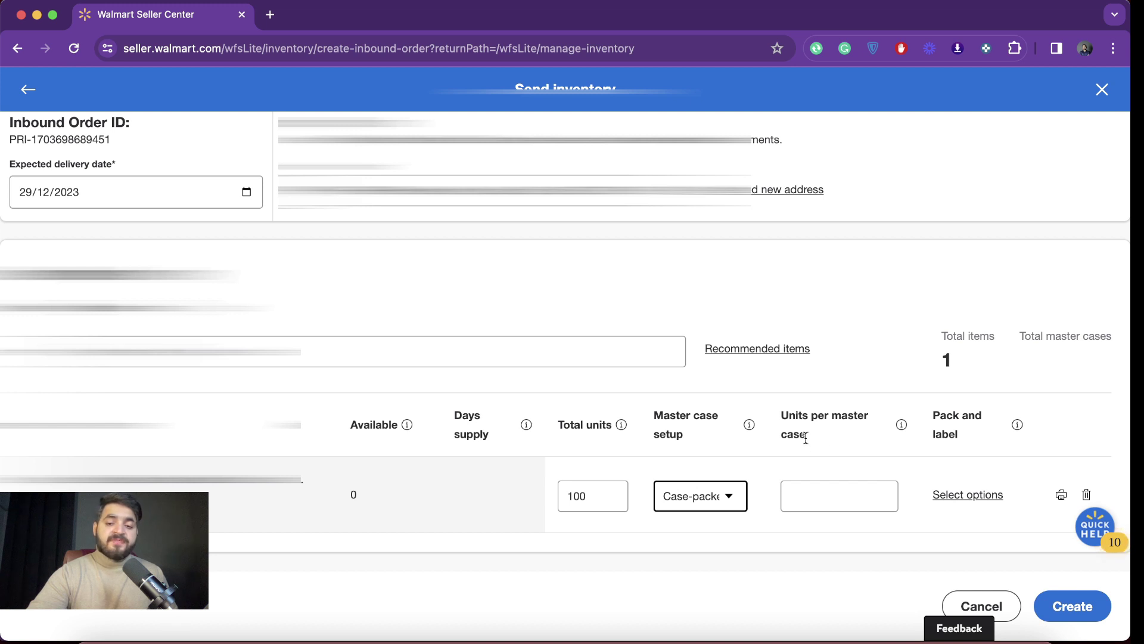
{"action": "left_click", "coordinate": [793, 497]}
{"action": "type", "text": "25"}
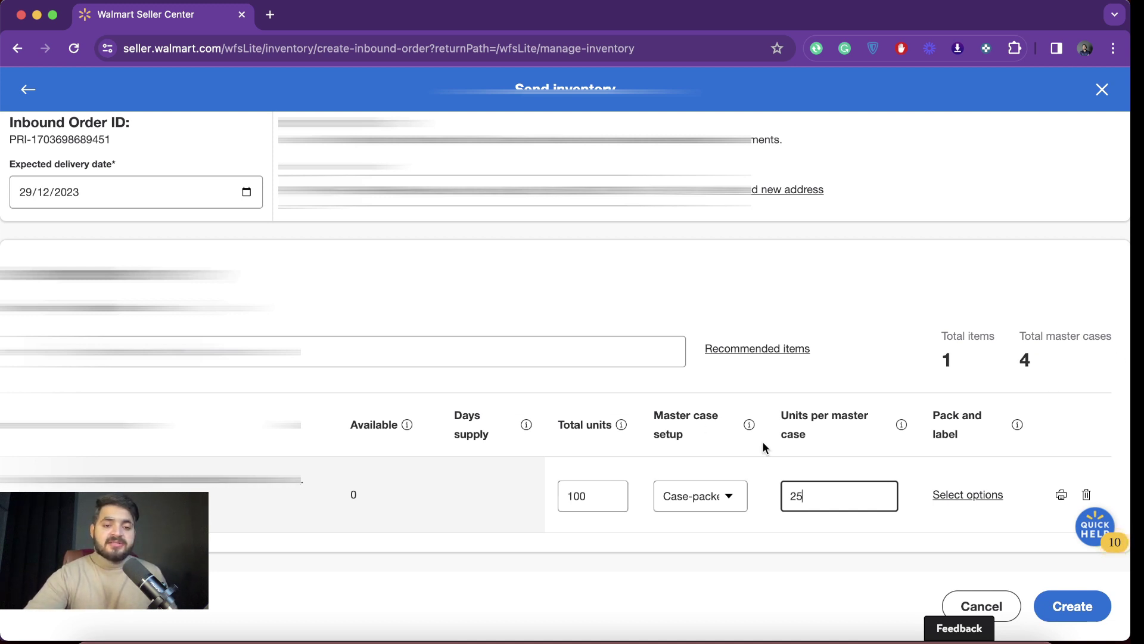
Check the estimated cost of the Poly Bags and Standard Label prep services for the item, and leave both unselected.
{"action": "left_click", "coordinate": [961, 495]}
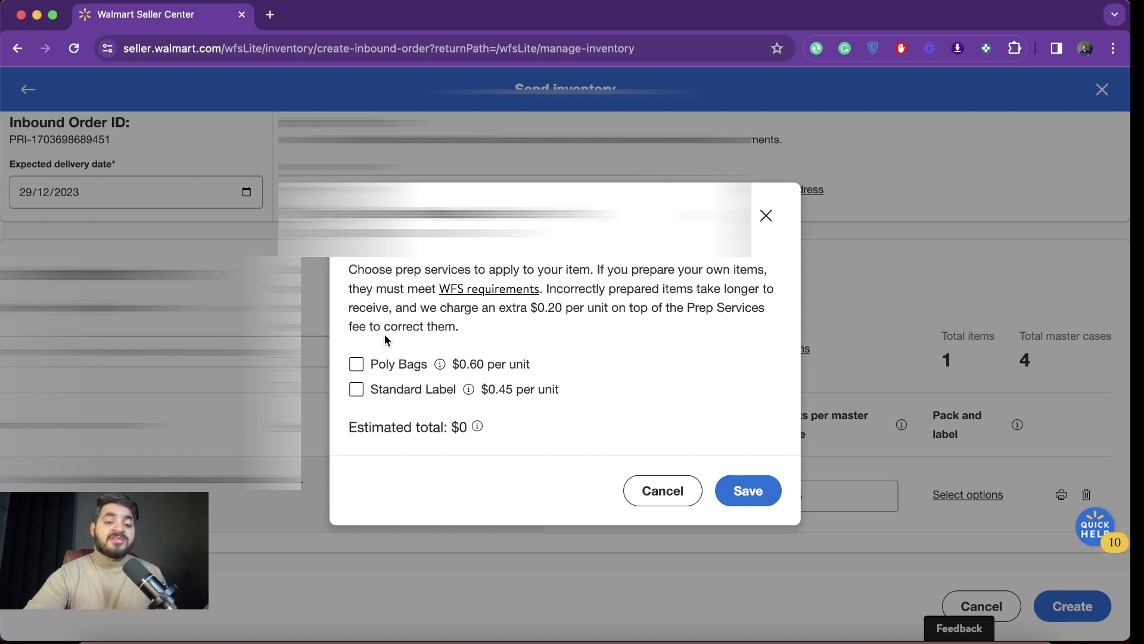
{"action": "left_click", "coordinate": [356, 364]}
{"action": "left_click", "coordinate": [356, 364]}
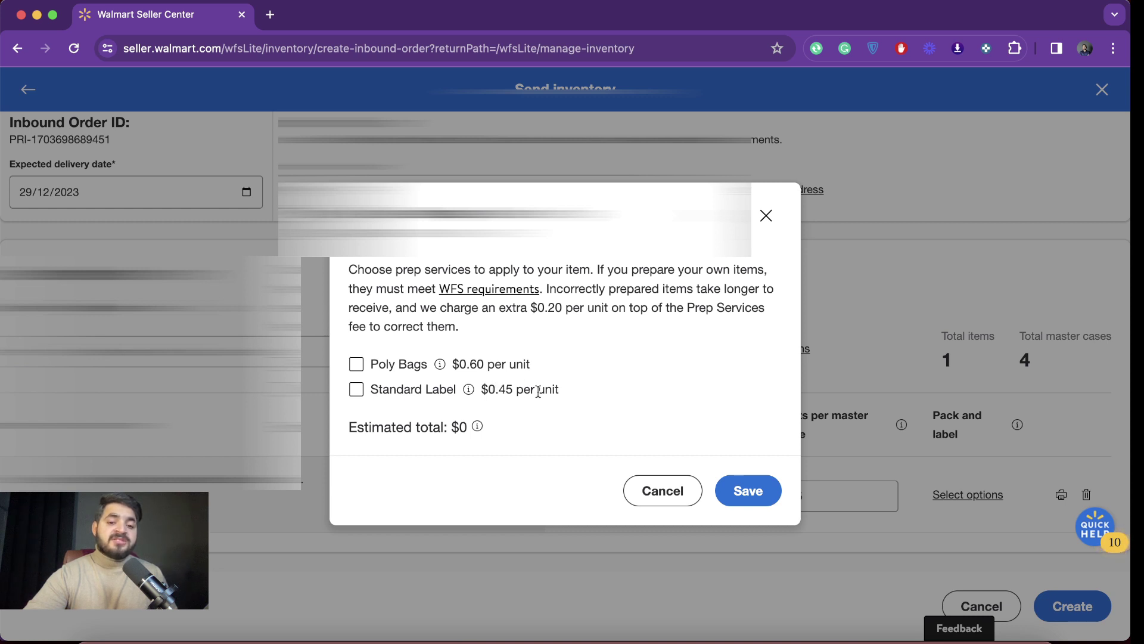
{"action": "left_click", "coordinate": [356, 391]}
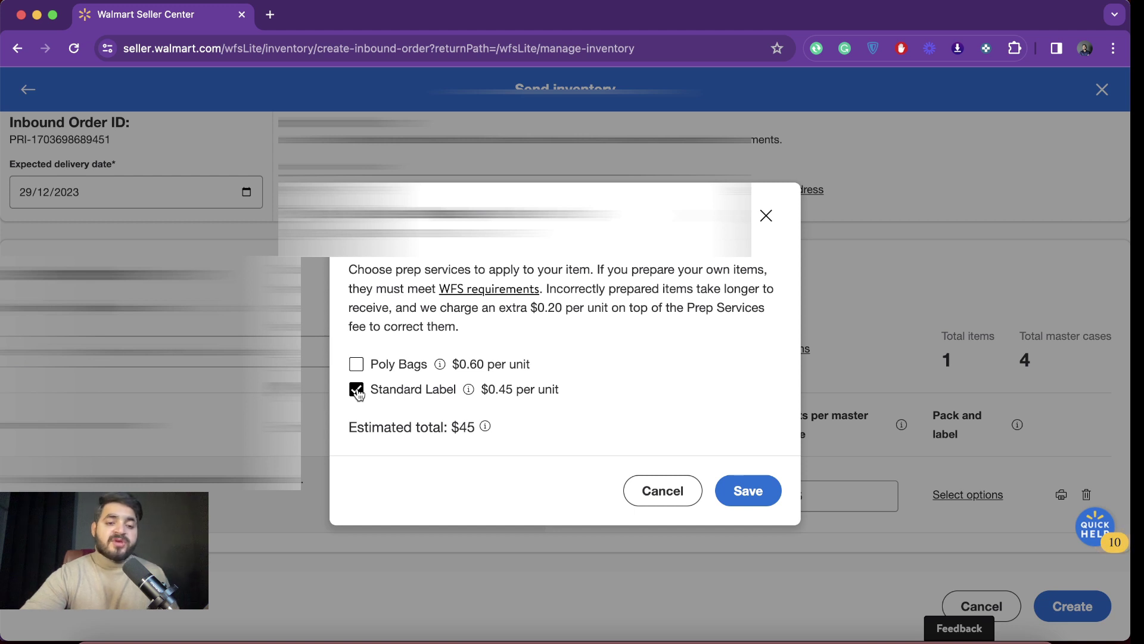
{"action": "left_click", "coordinate": [357, 391]}
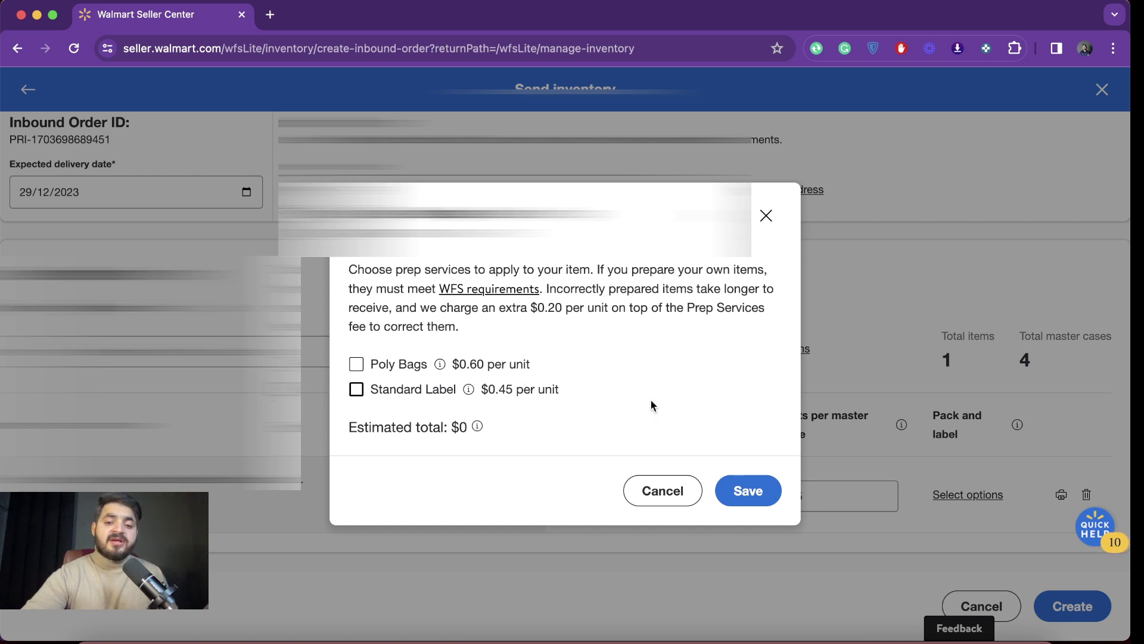
{"action": "left_click", "coordinate": [647, 501]}
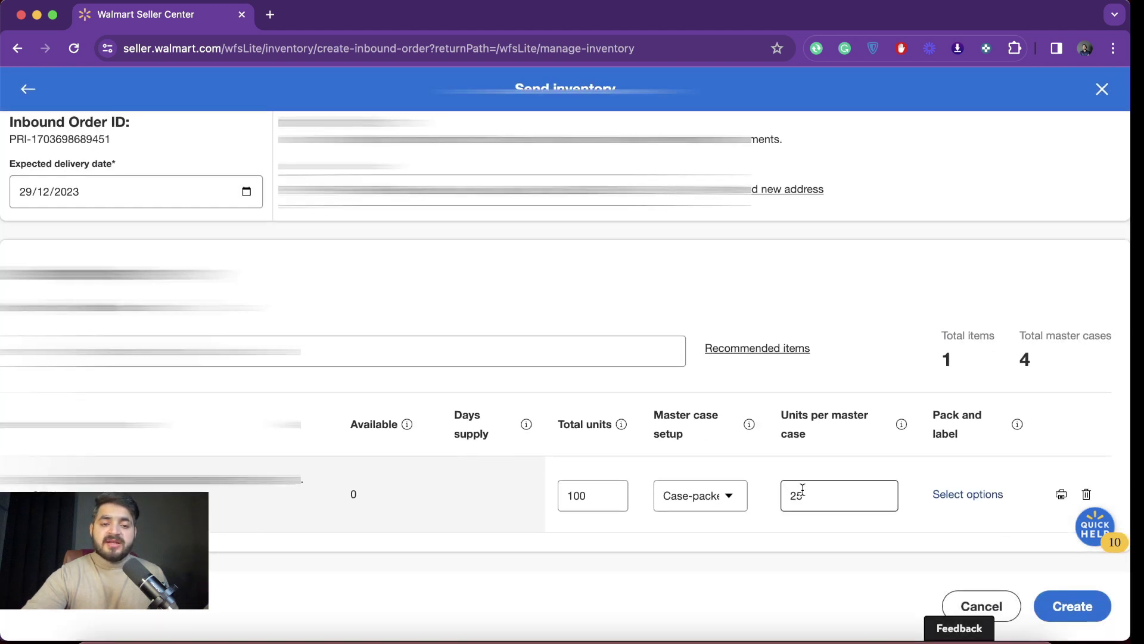
Create the inbound order, start setting up its shipment and accept the item details as they are.
{"action": "left_click", "coordinate": [1067, 607]}
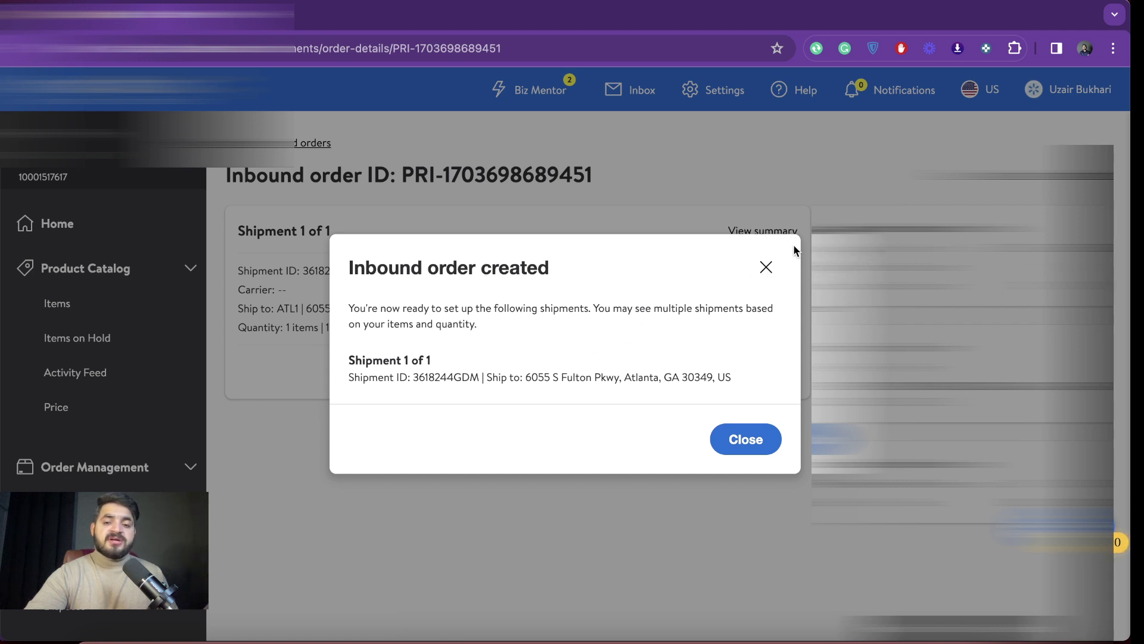
{"action": "left_click", "coordinate": [765, 269]}
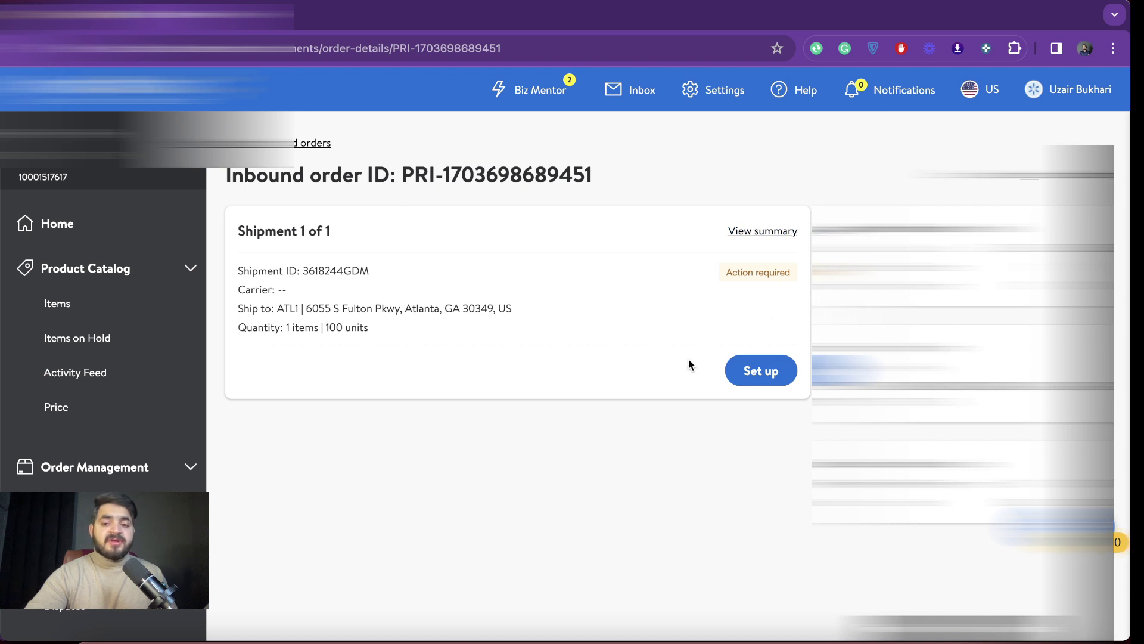
{"action": "left_click", "coordinate": [768, 374]}
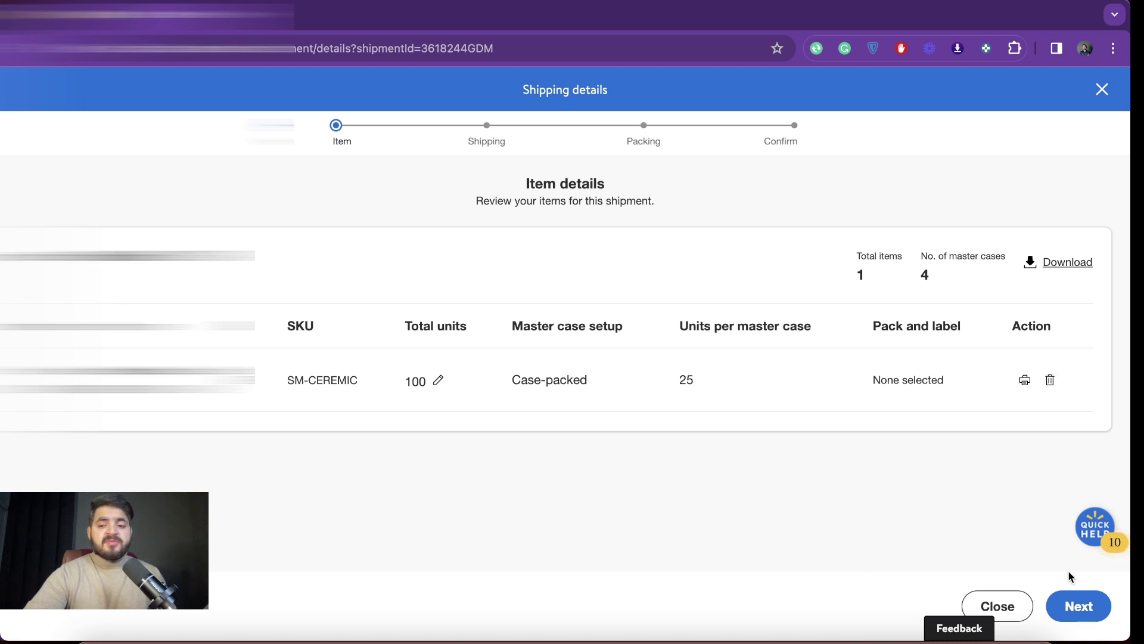
{"action": "left_click", "coordinate": [1086, 614]}
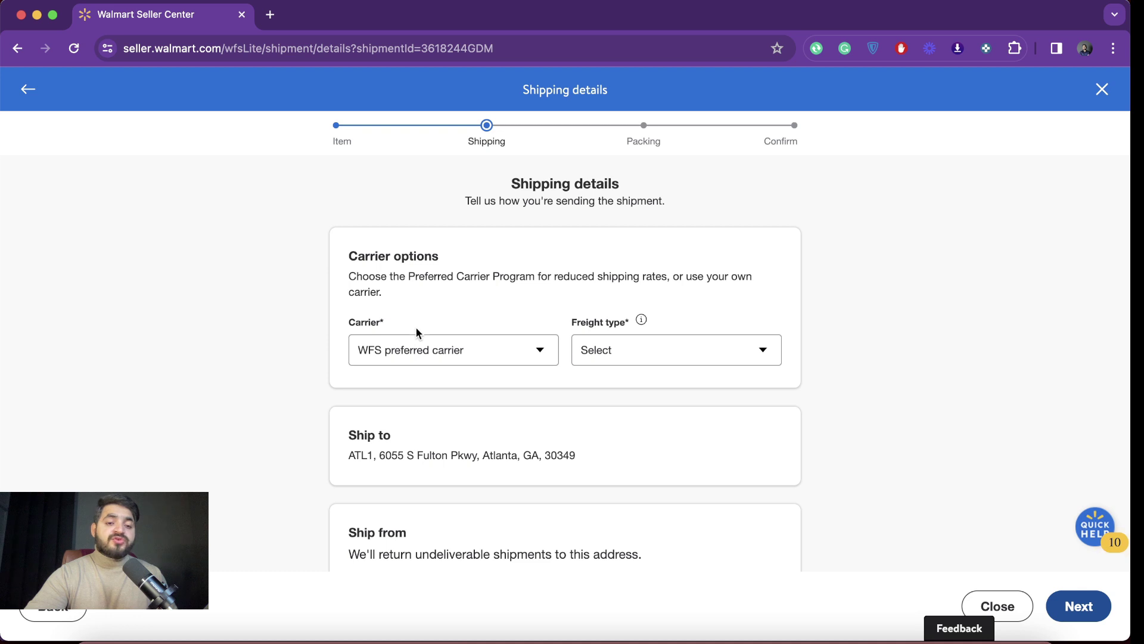
Set the carrier to "I'll find a carrier or use my vehicles" and the freight type to Small parcel, and continue to the packing details.
{"action": "left_click", "coordinate": [401, 355]}
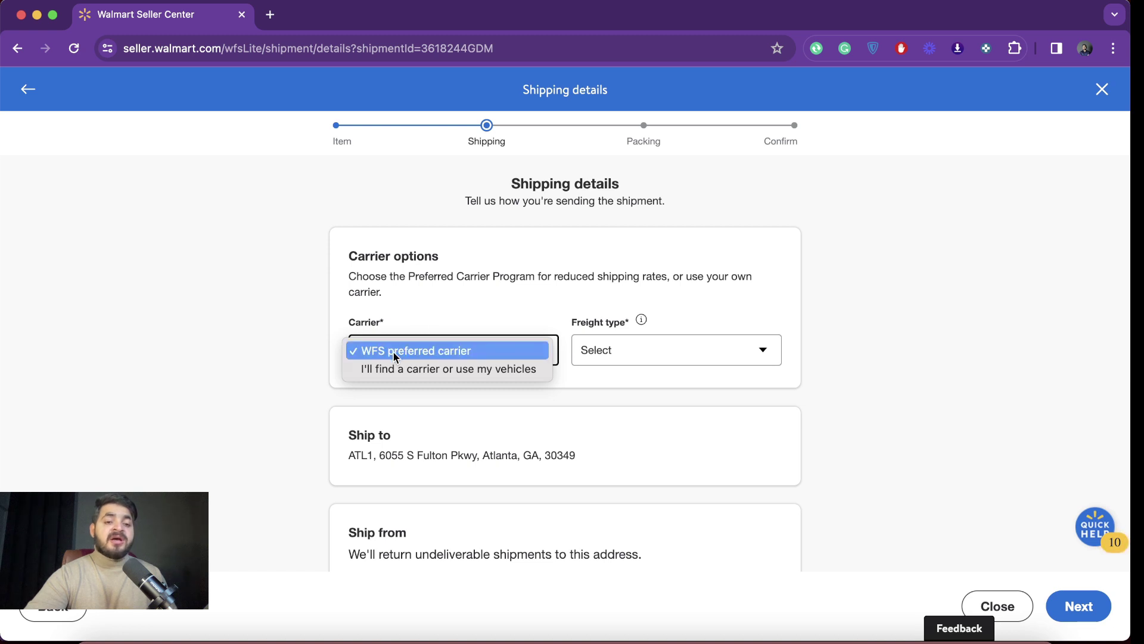
{"action": "left_click", "coordinate": [427, 369]}
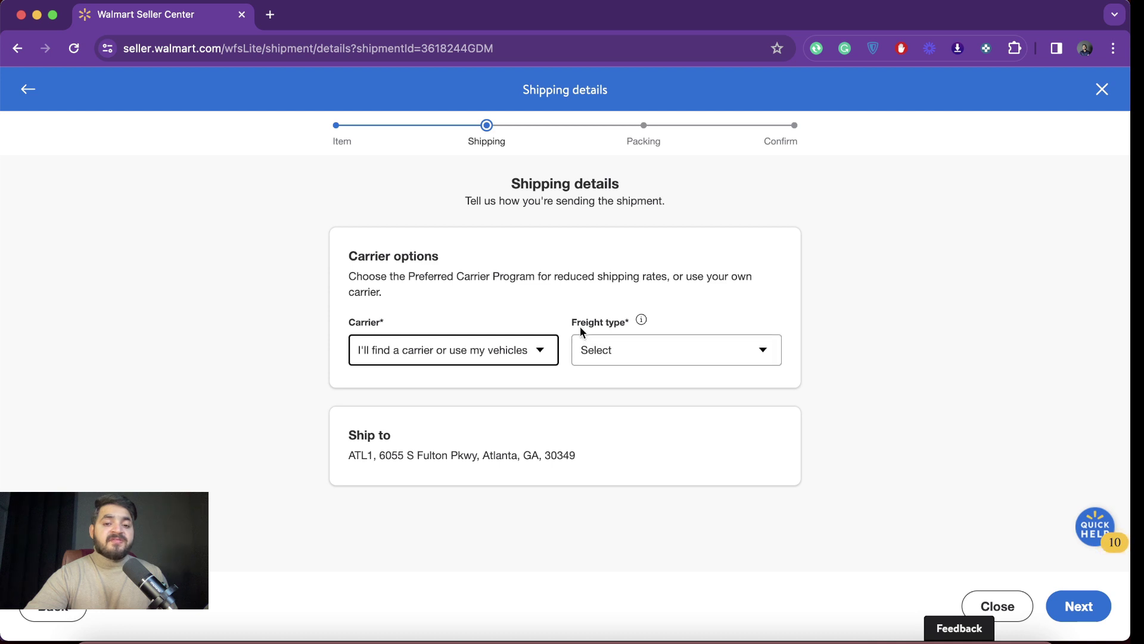
{"action": "left_click", "coordinate": [599, 352]}
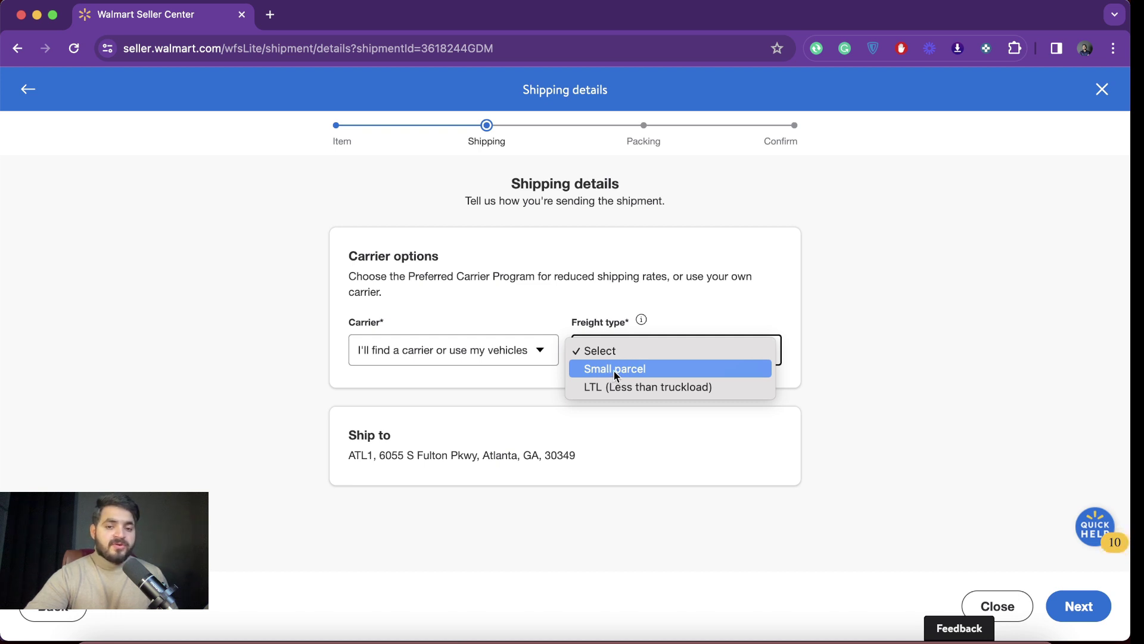
{"action": "left_click", "coordinate": [614, 370]}
{"action": "left_click", "coordinate": [1079, 606]}
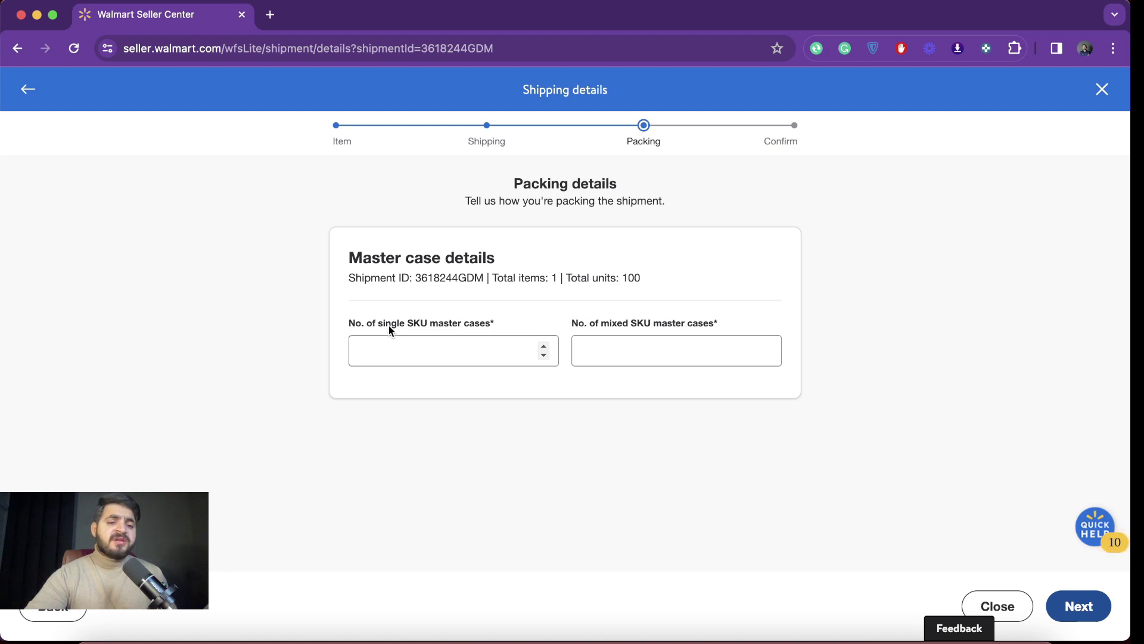
Set the number of single SKU master cases to 4 and mixed SKU master cases to 0, and continue to the shipment confirmation.
{"action": "left_click", "coordinate": [425, 347]}
{"action": "type", "text": "4"}
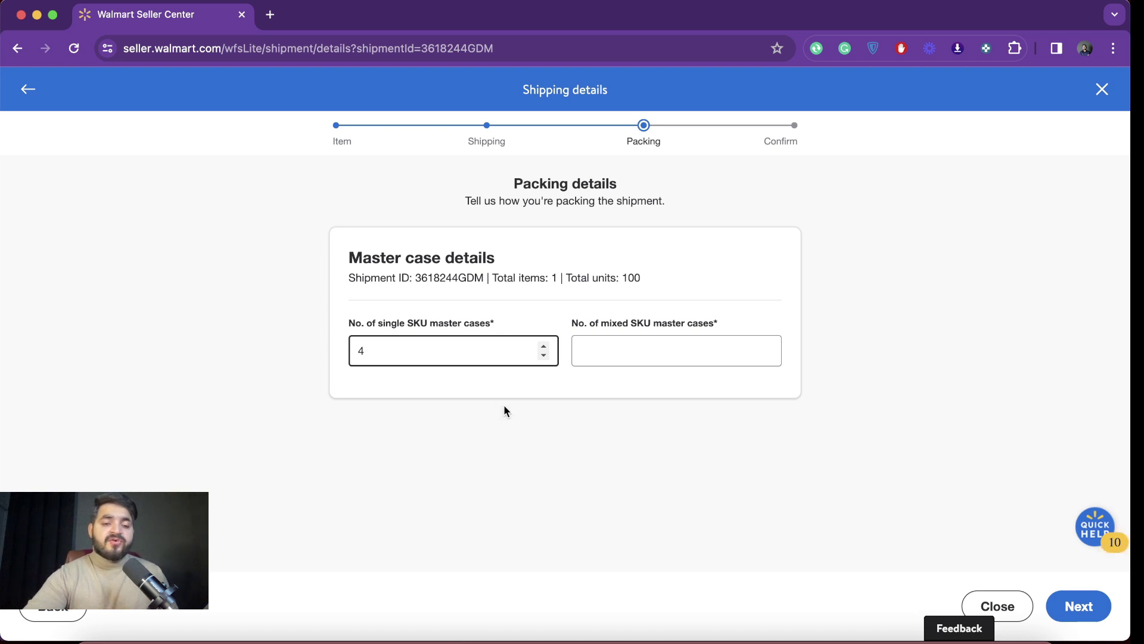
{"action": "left_click", "coordinate": [650, 326]}
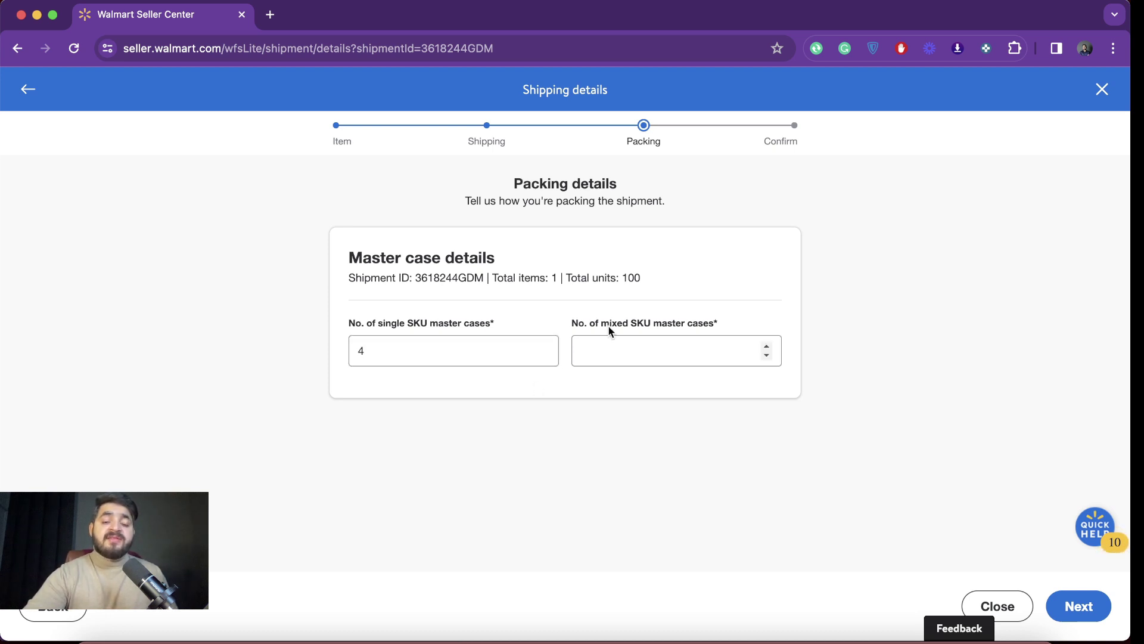
{"action": "left_click", "coordinate": [631, 348]}
{"action": "left_click", "coordinate": [623, 347]}
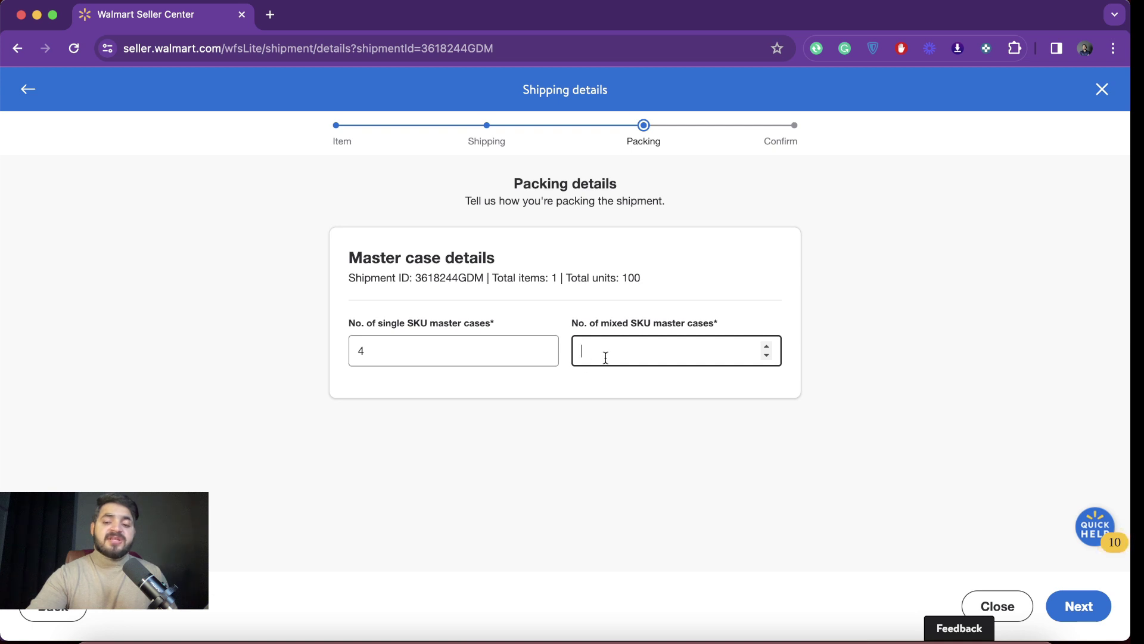
{"action": "type", "text": "0"}
{"action": "left_click", "coordinate": [771, 408]}
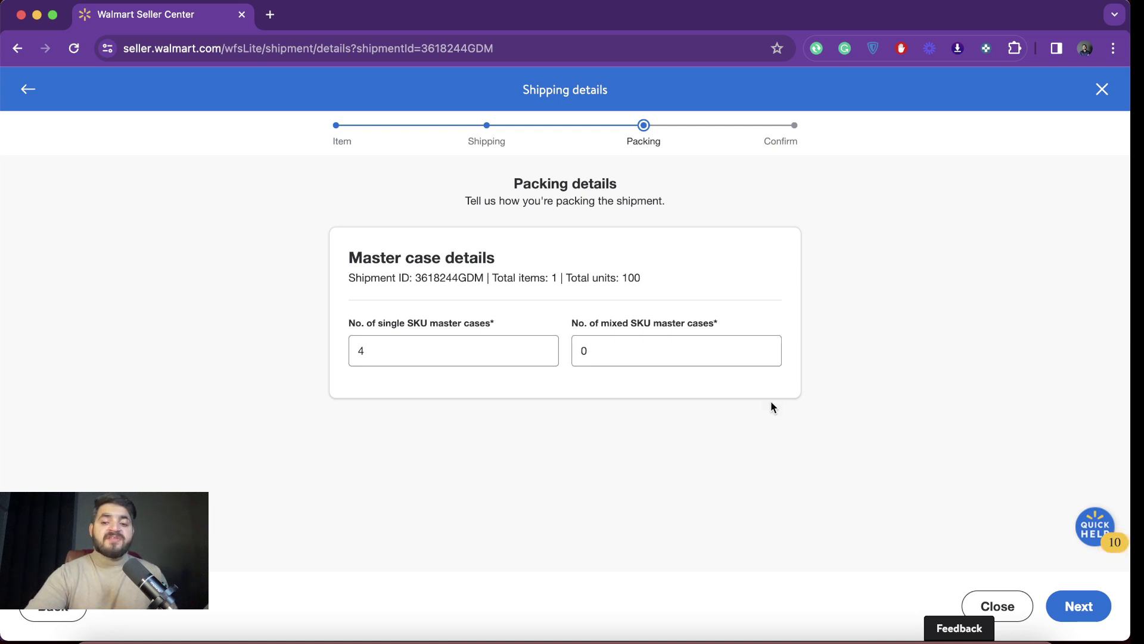
{"action": "left_click", "coordinate": [1070, 607]}
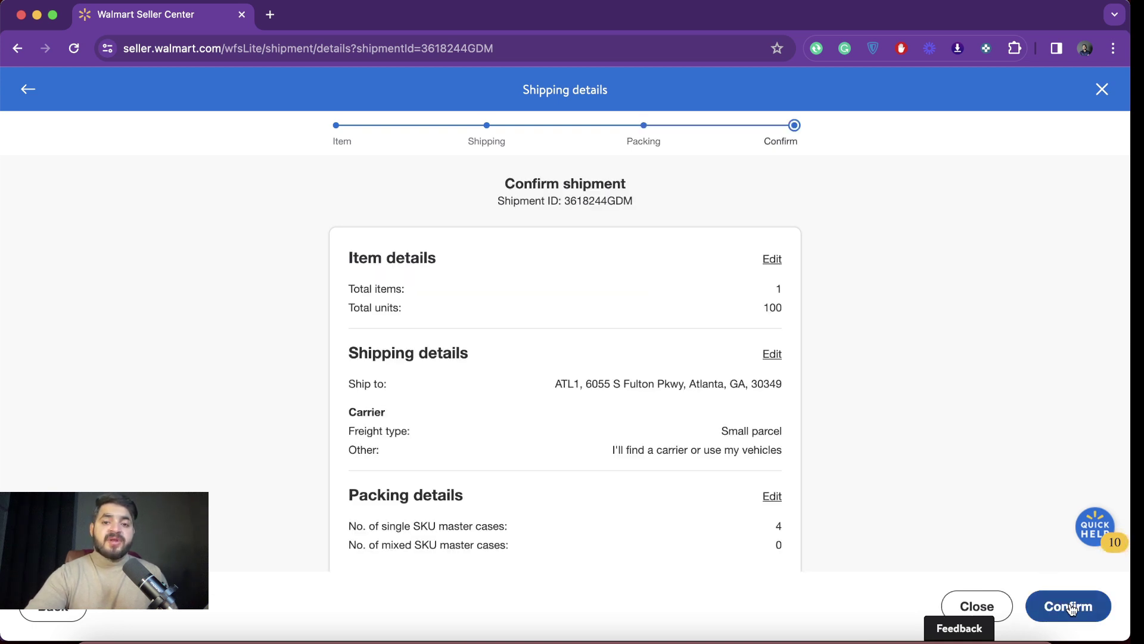
Review the shipment confirmation summary and highlight the ship-to address in its shipping details.
{"action": "scroll", "coordinate": [822, 314], "scroll_direction": "down", "scroll_amount": 2}
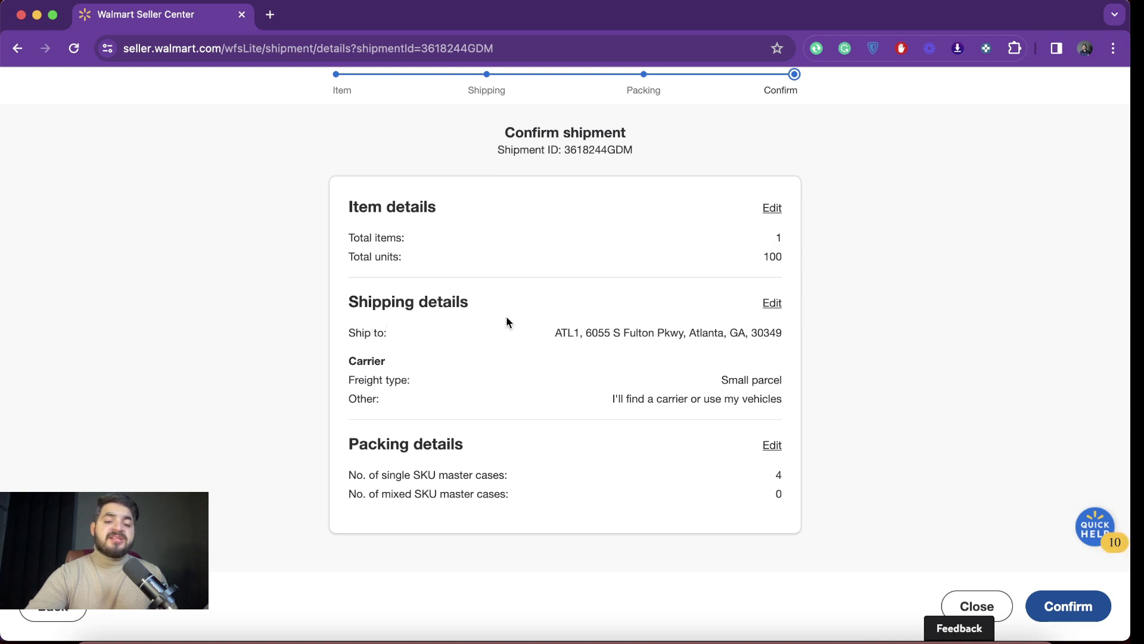
{"action": "triple_click", "coordinate": [769, 334]}
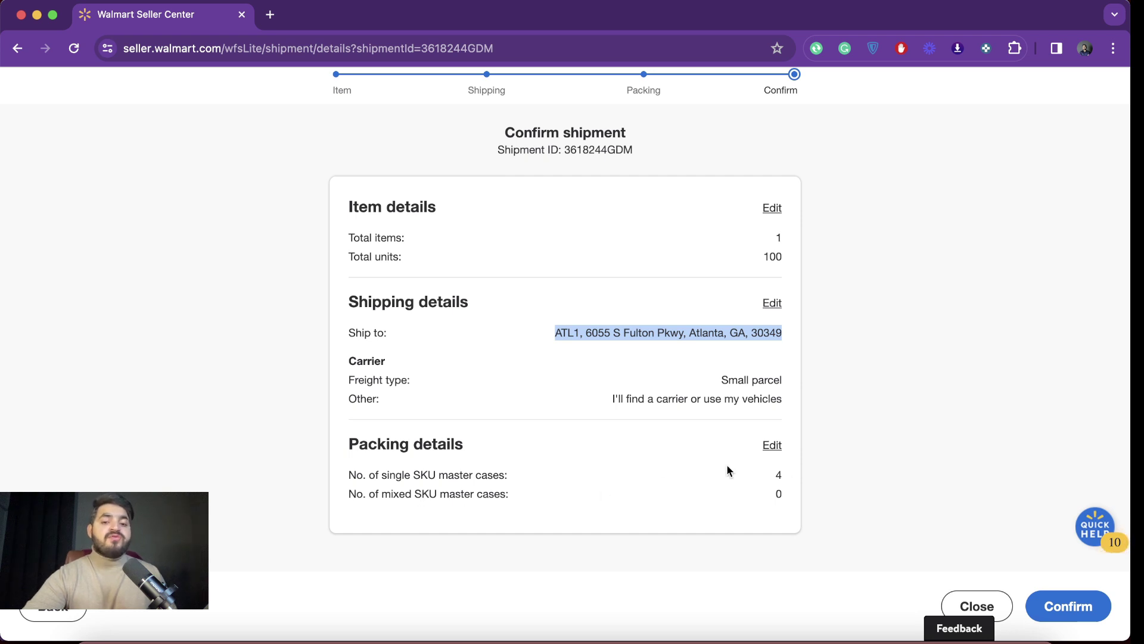
Reopen the item details from the summary, recheck each stage through to the confirmation, and start closing the shipment setup without confirming it.
{"action": "left_click", "coordinate": [769, 209]}
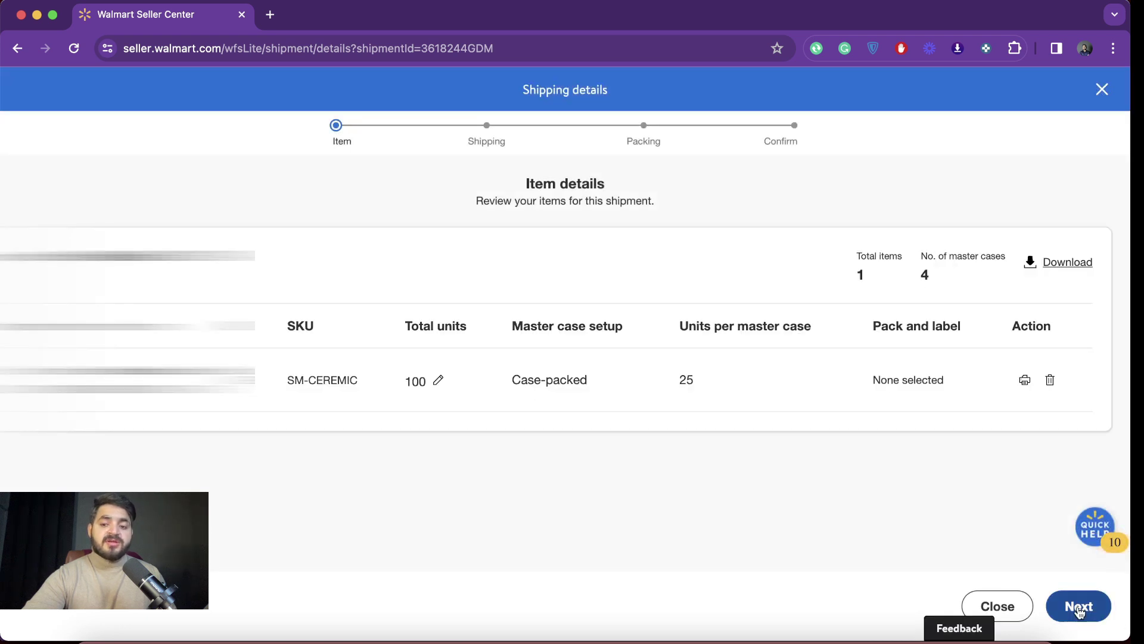
{"action": "left_click", "coordinate": [1079, 607]}
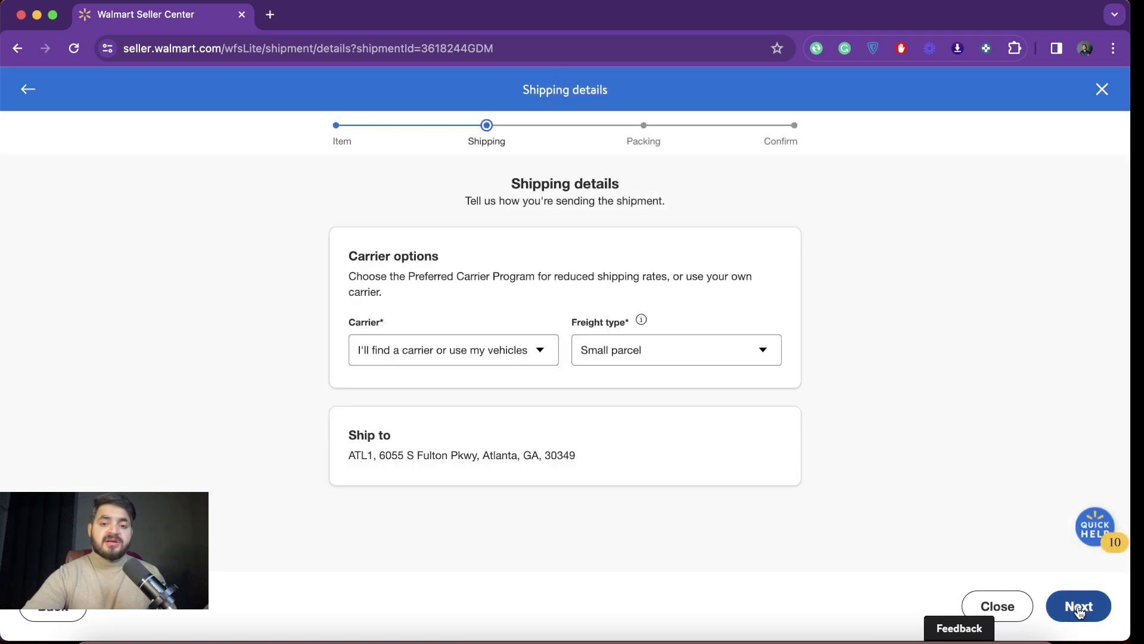
{"action": "left_click", "coordinate": [1078, 607]}
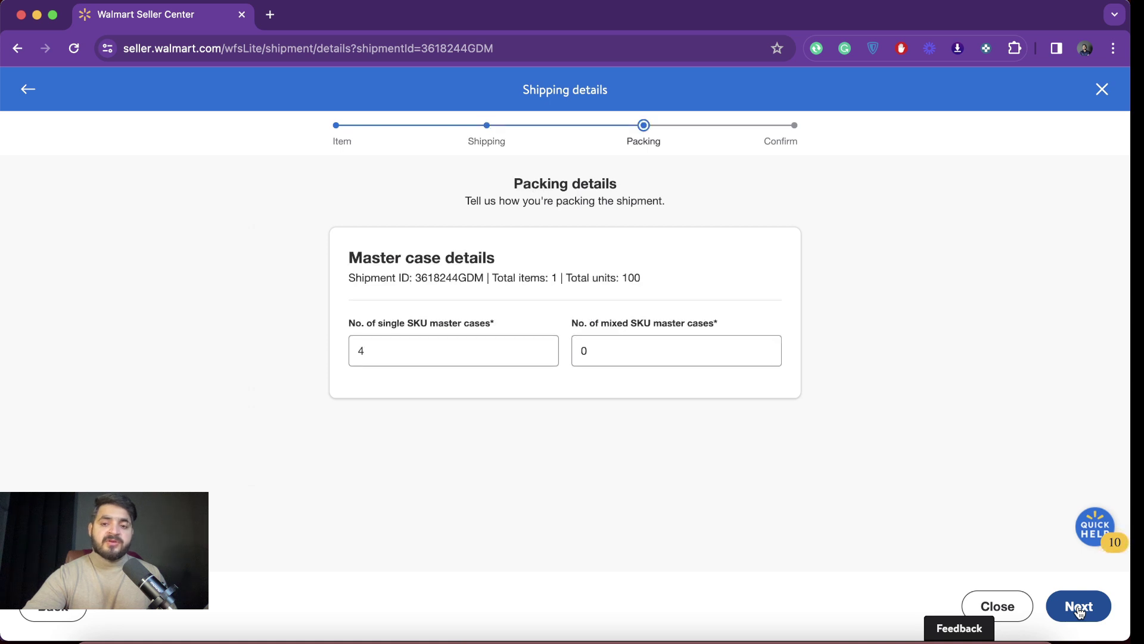
{"action": "left_click", "coordinate": [1079, 607]}
{"action": "scroll", "coordinate": [667, 390], "scroll_direction": "down", "scroll_amount": 2}
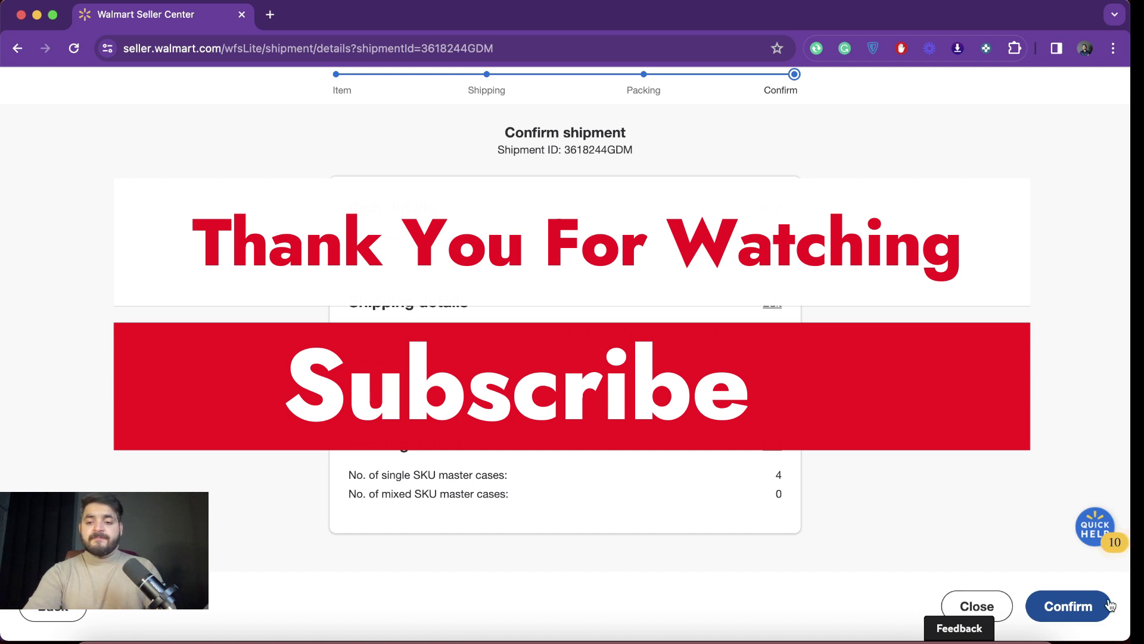
{"action": "left_click", "coordinate": [984, 606]}
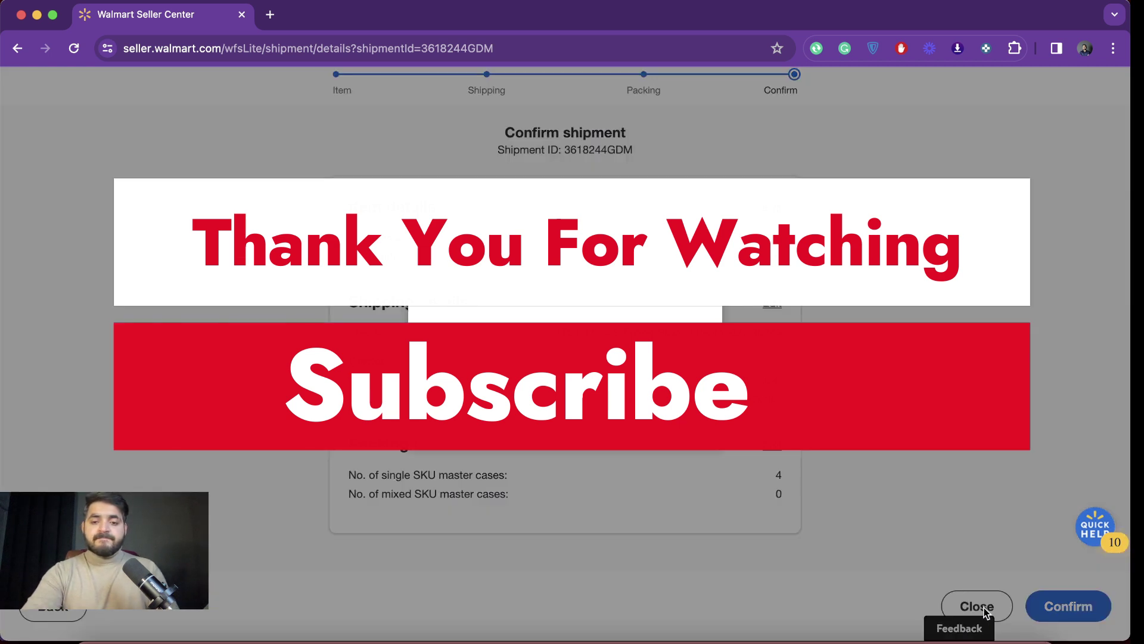